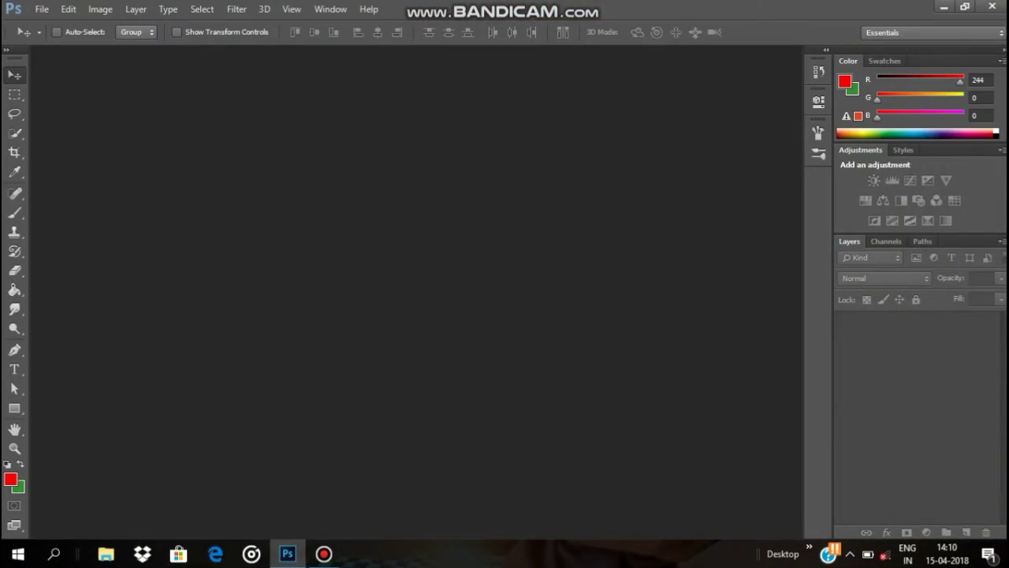
Open DSC_0695.JPG from the Documents folder as a single Background layer.
{"action": "left_click", "coordinate": [41, 8]}
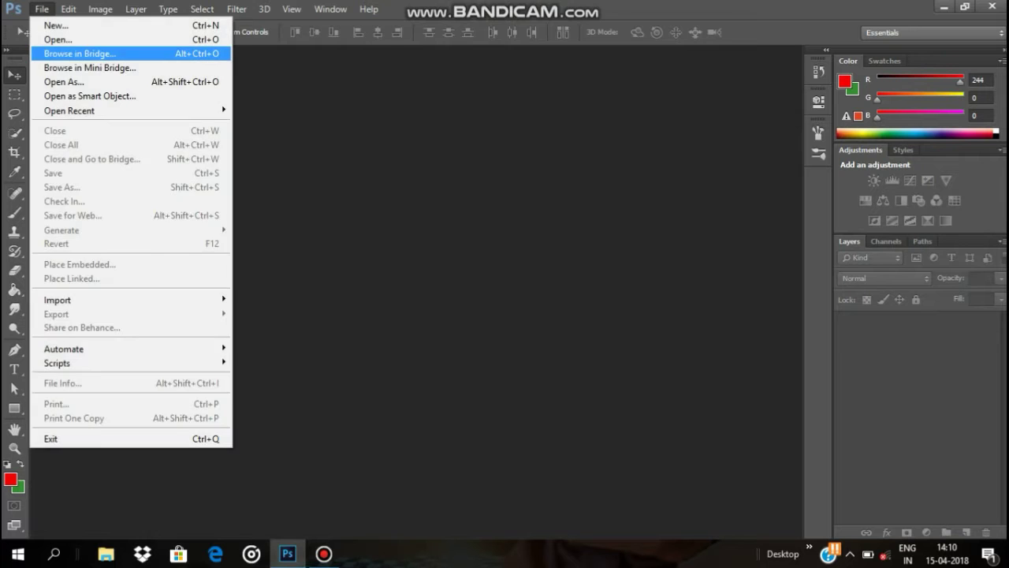
{"action": "left_click", "coordinate": [41, 9]}
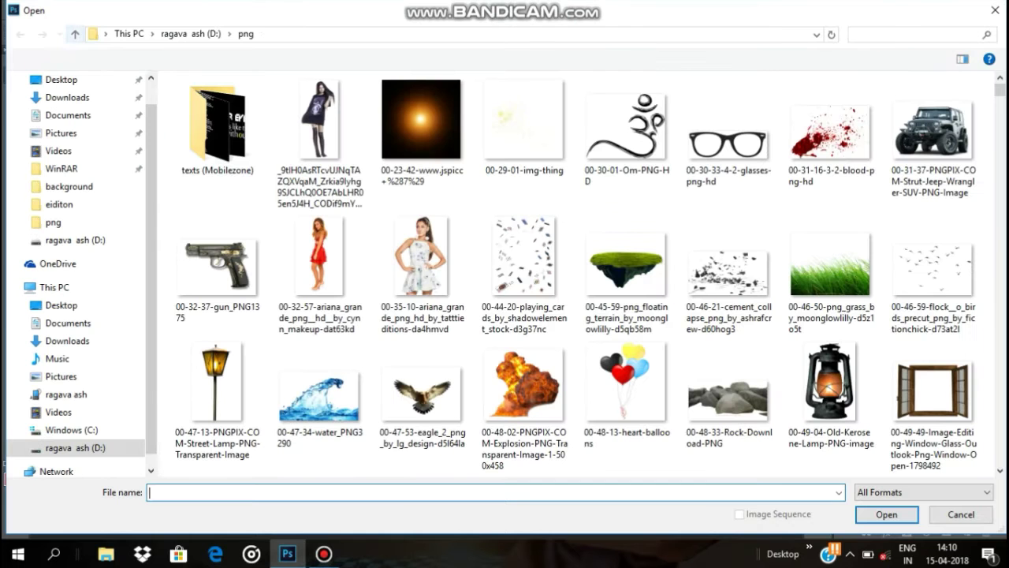
{"action": "scroll", "coordinate": [78, 376], "scroll_direction": "down", "scroll_amount": 1}
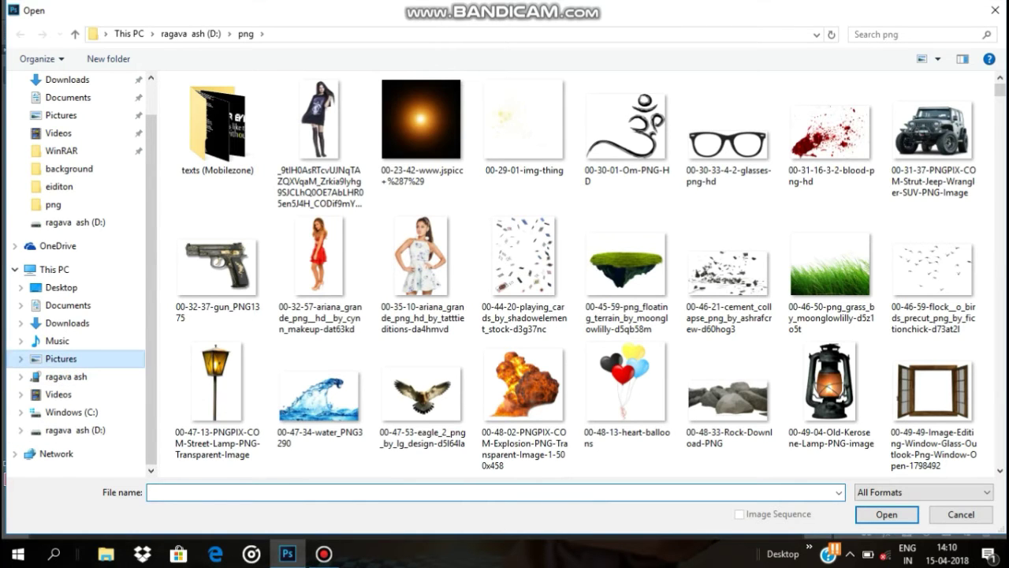
{"action": "left_click", "coordinate": [61, 358]}
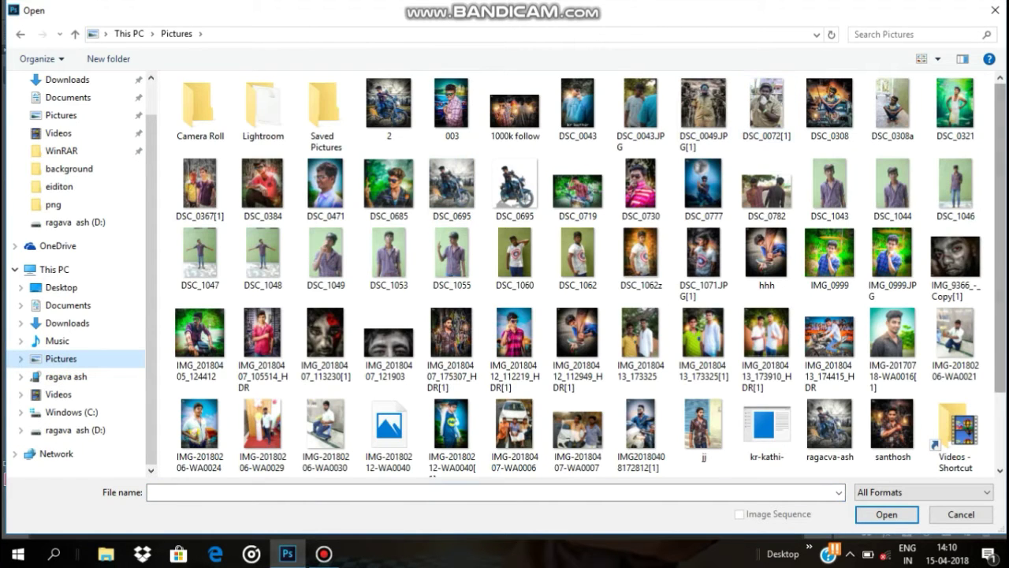
{"action": "scroll", "coordinate": [591, 274], "scroll_direction": "down", "scroll_amount": 2}
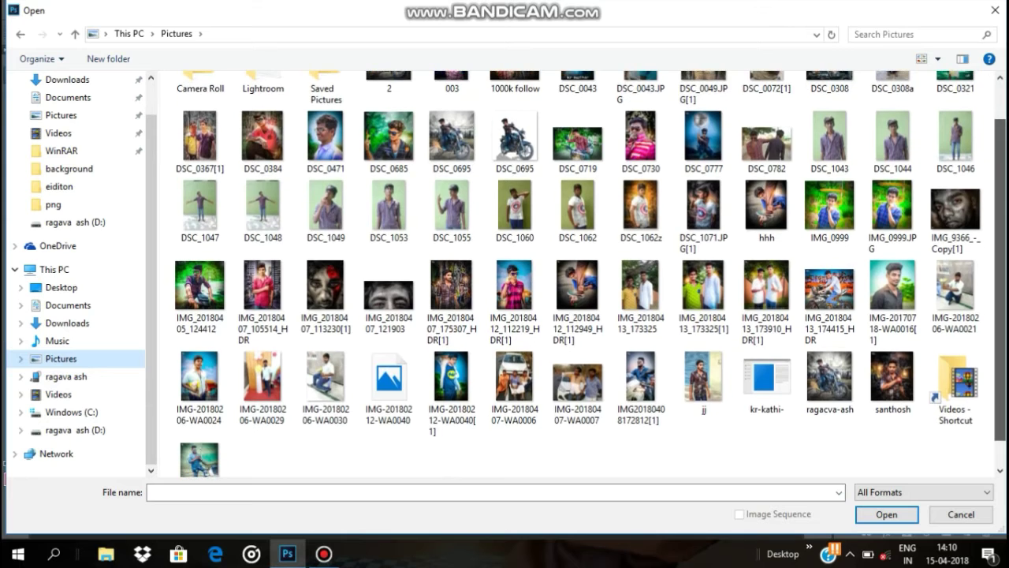
{"action": "scroll", "coordinate": [592, 273], "scroll_direction": "down", "scroll_amount": 1}
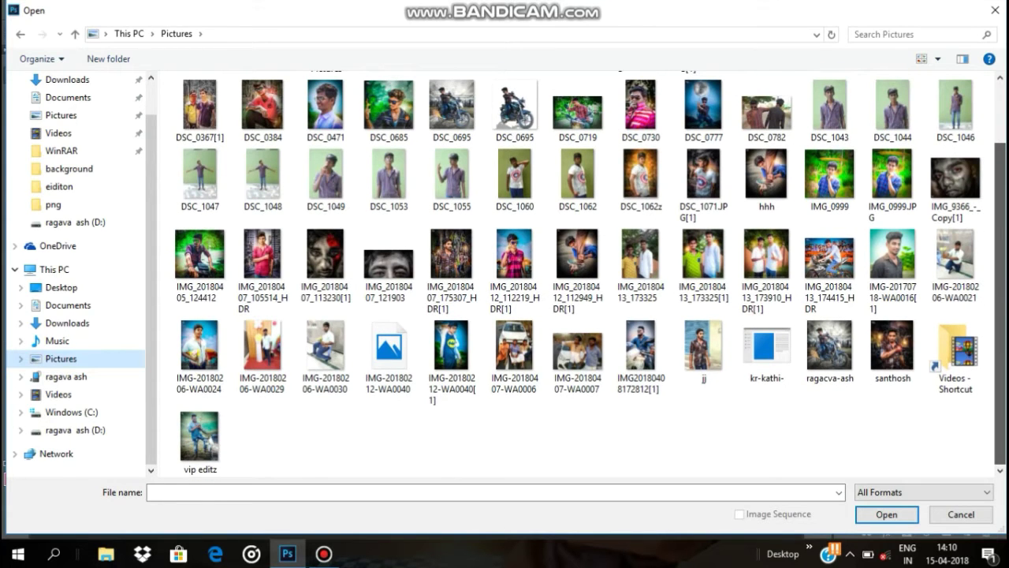
{"action": "scroll", "coordinate": [592, 273], "scroll_direction": "up", "scroll_amount": 1}
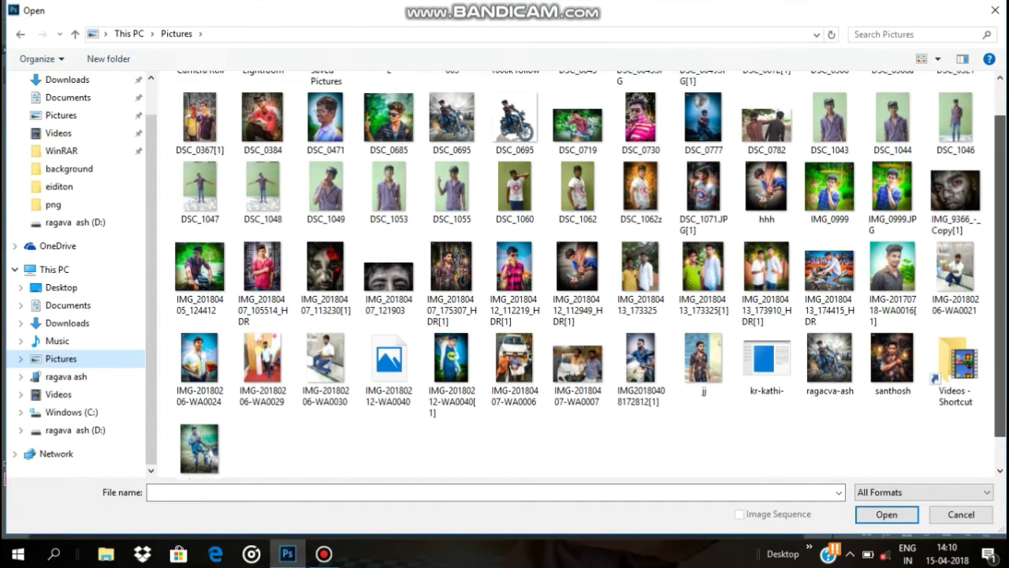
{"action": "scroll", "coordinate": [592, 273], "scroll_direction": "up", "scroll_amount": 2}
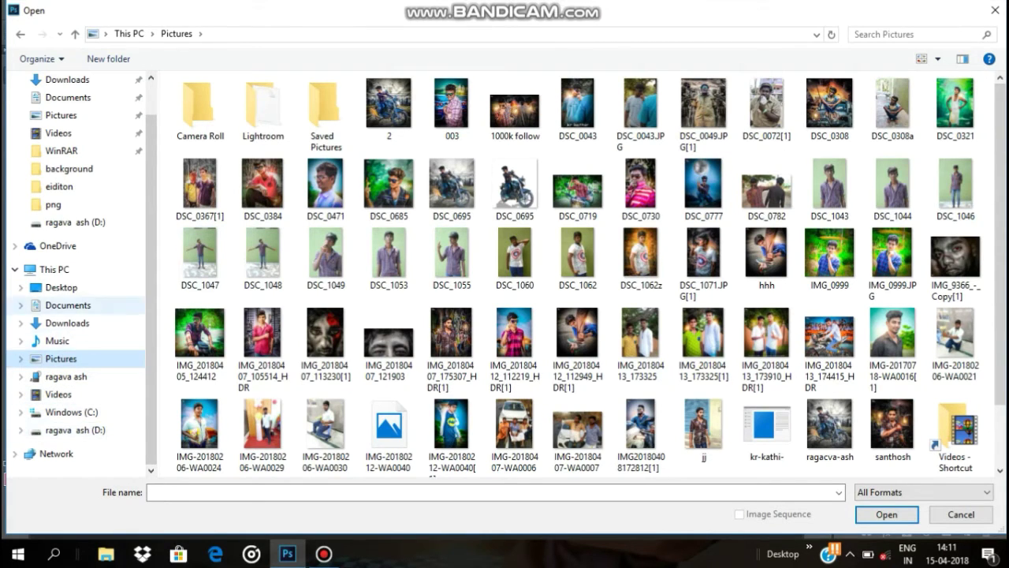
{"action": "left_click", "coordinate": [68, 305]}
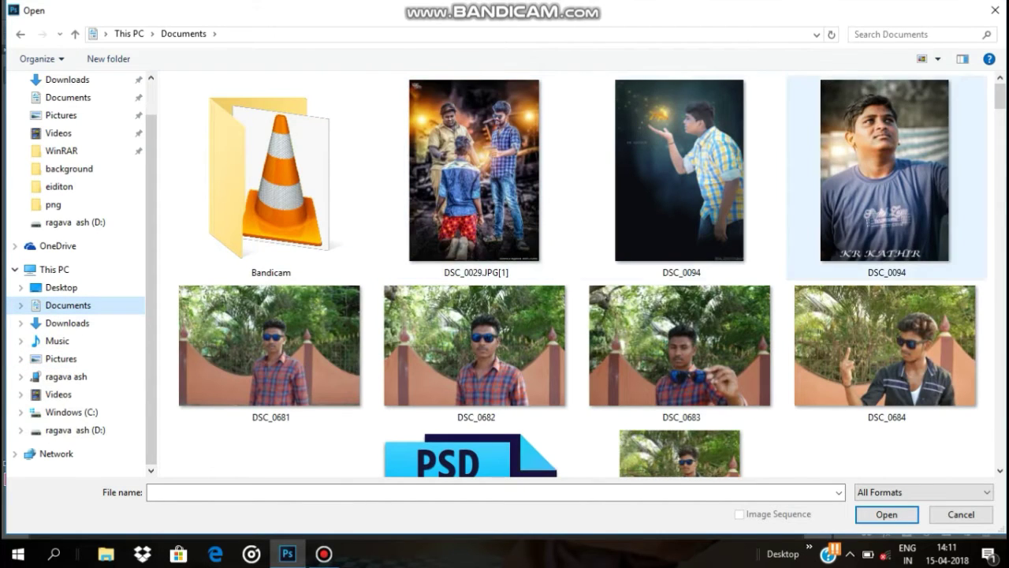
{"action": "scroll", "coordinate": [844, 95], "scroll_direction": "down", "scroll_amount": 4}
{"action": "scroll", "coordinate": [844, 95], "scroll_direction": "down", "scroll_amount": 2}
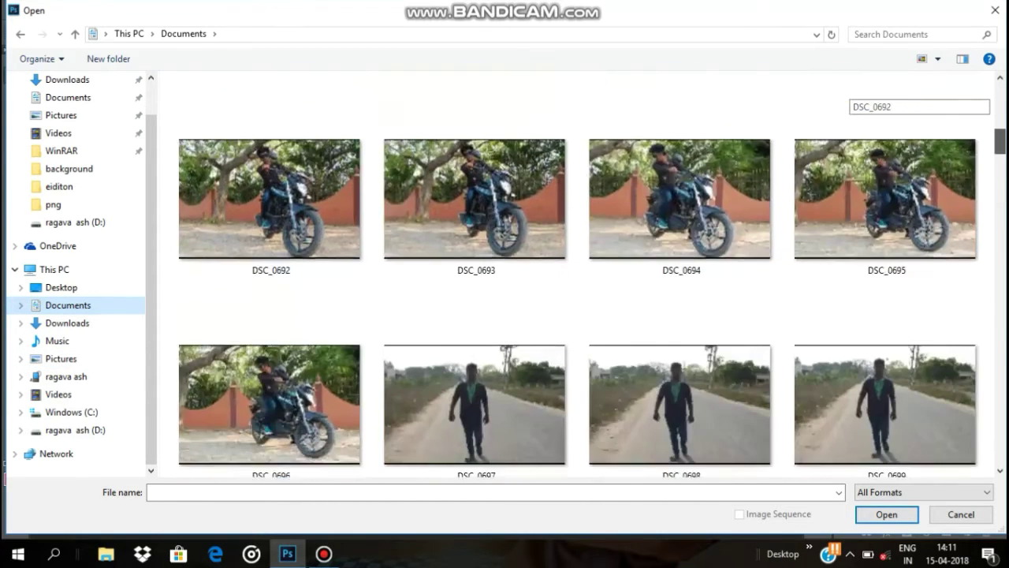
{"action": "scroll", "coordinate": [844, 94], "scroll_direction": "down", "scroll_amount": 2}
{"action": "scroll", "coordinate": [844, 94], "scroll_direction": "down", "scroll_amount": 2}
{"action": "scroll", "coordinate": [843, 94], "scroll_direction": "down", "scroll_amount": 2}
{"action": "scroll", "coordinate": [844, 94], "scroll_direction": "down", "scroll_amount": 3}
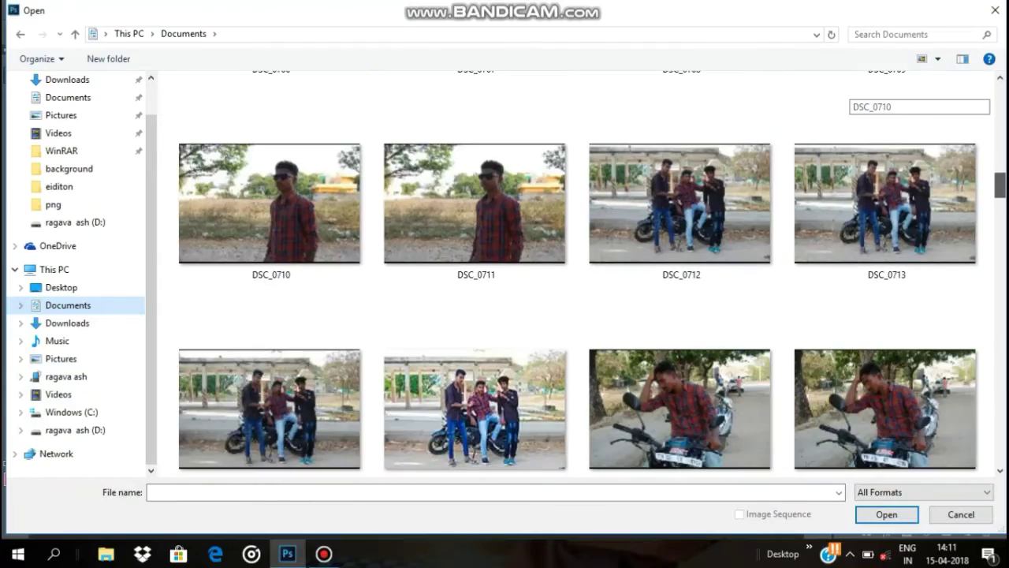
{"action": "scroll", "coordinate": [843, 94], "scroll_direction": "down", "scroll_amount": 2}
{"action": "scroll", "coordinate": [843, 95], "scroll_direction": "up", "scroll_amount": 10}
{"action": "scroll", "coordinate": [844, 95], "scroll_direction": "up", "scroll_amount": 2}
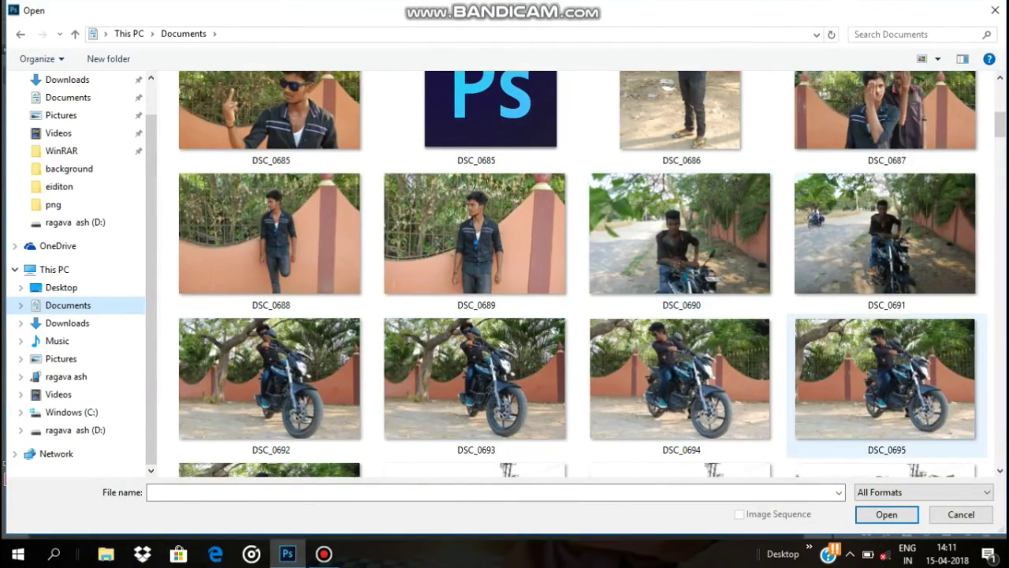
{"action": "double_click", "coordinate": [884, 379]}
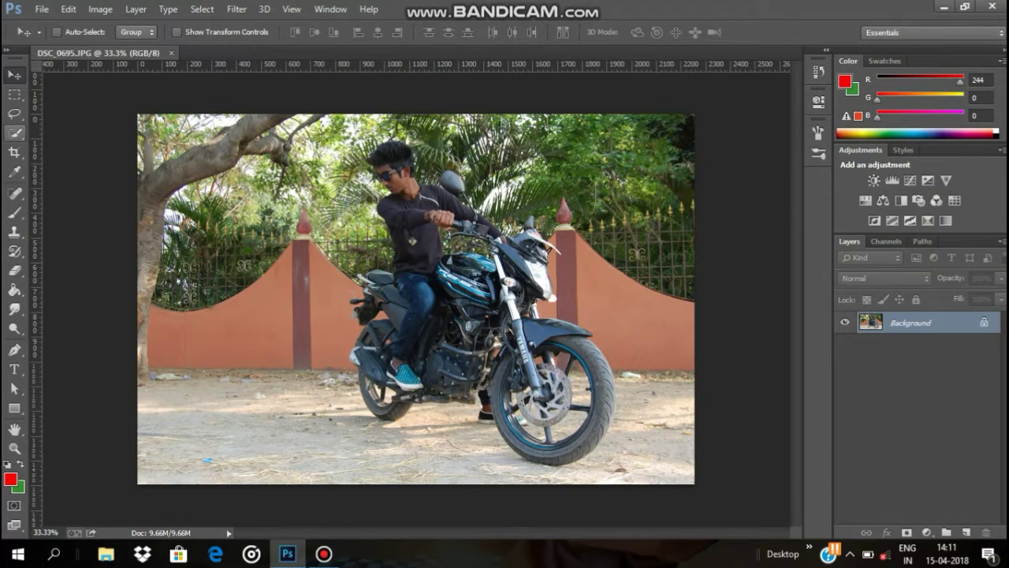
Crop the photo square around the rider and bike front by trimming the left, bottom and right edges.
{"action": "left_click", "coordinate": [14, 151]}
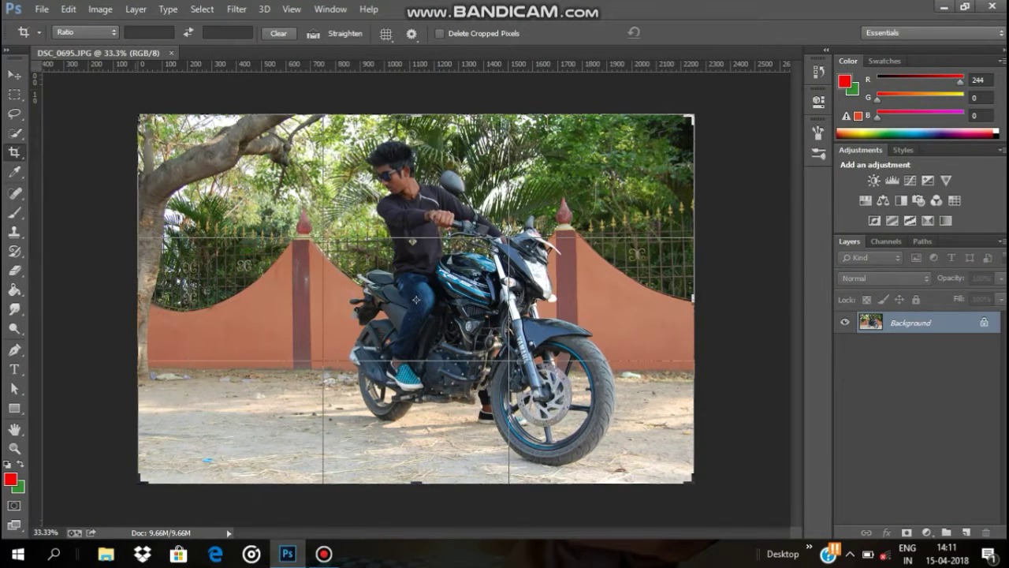
{"action": "left_click_drag", "start_coordinate": [139, 230], "coordinate": [228, 230]}
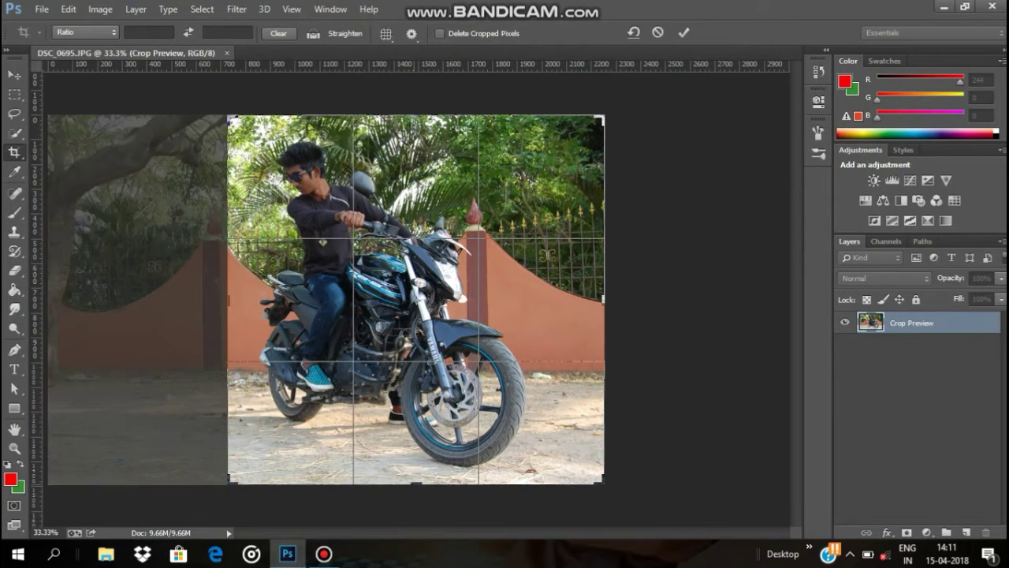
{"action": "left_click_drag", "start_coordinate": [417, 483], "coordinate": [416, 390]}
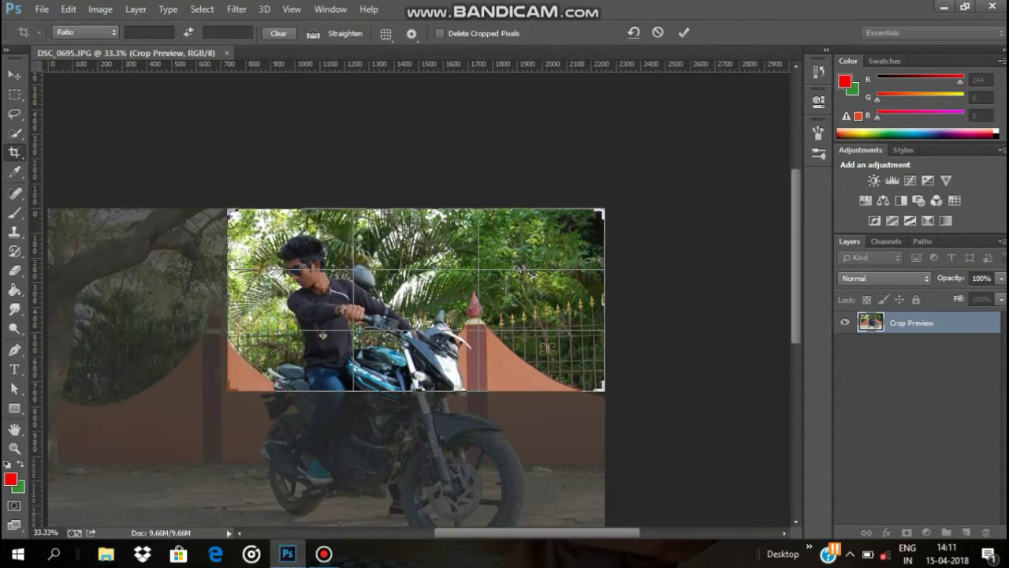
{"action": "left_click_drag", "start_coordinate": [605, 299], "coordinate": [518, 301]}
{"action": "left_click", "coordinate": [684, 32]}
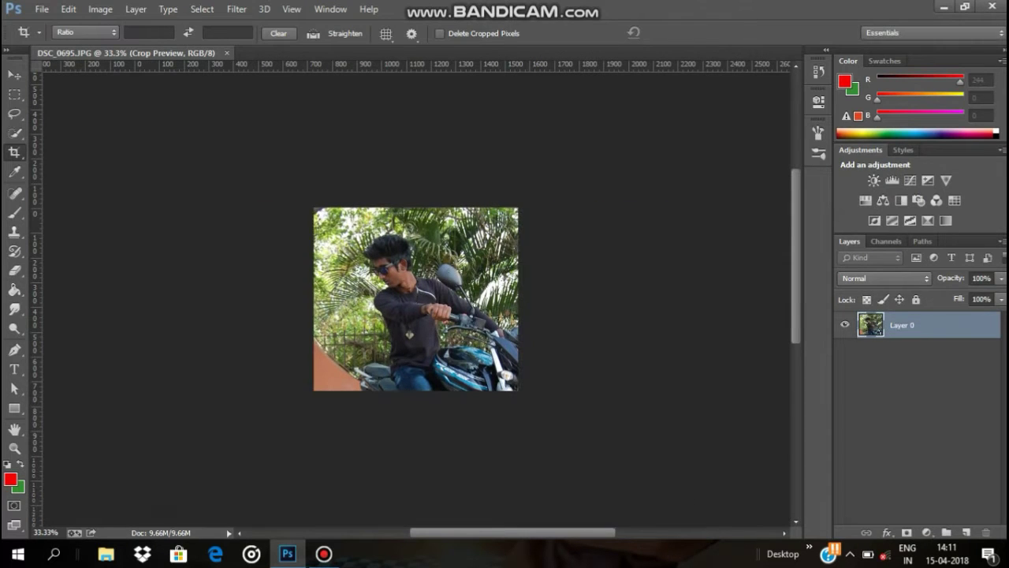
{"action": "left_click", "coordinate": [237, 8]}
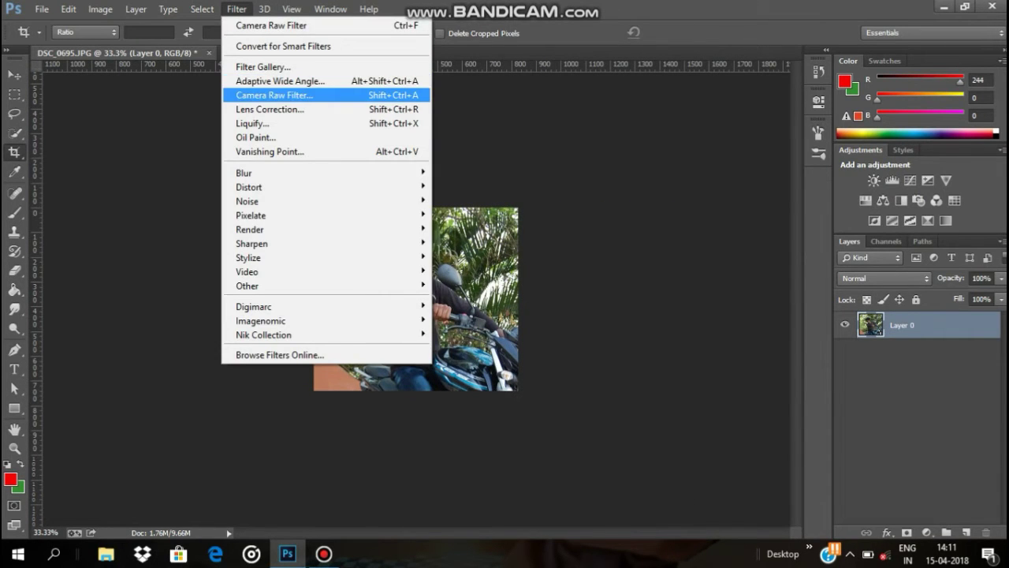
In Camera Raw, apply Auto tone, then set Highlights -13, Clarity +27 and Vibrance +61.
{"action": "left_click", "coordinate": [275, 95]}
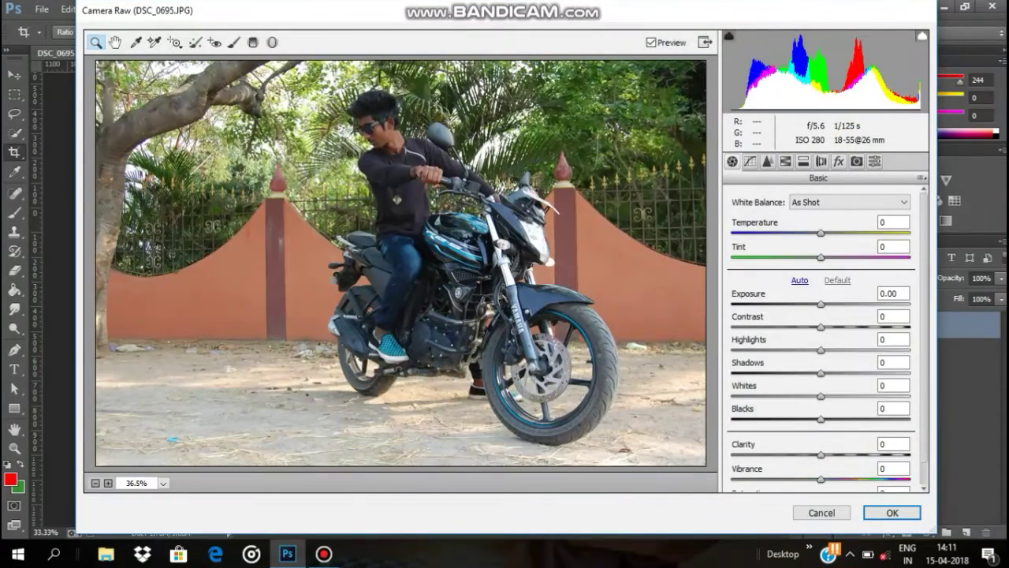
{"action": "key", "text": "ctrl+u"}
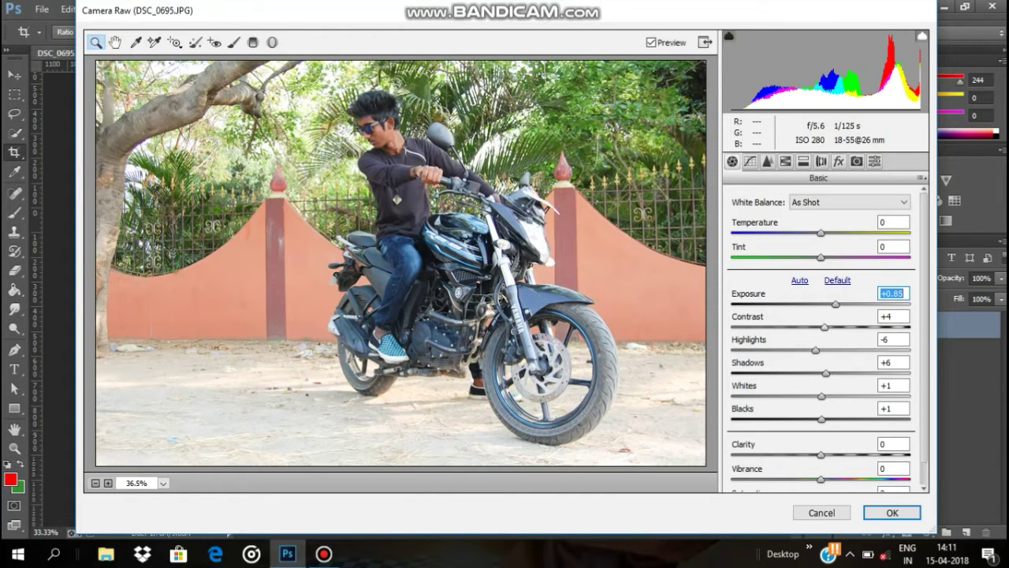
{"action": "mouse_move", "coordinate": [816, 350]}
{"action": "left_mouse_down"}
{"action": "mouse_move", "coordinate": [838, 349]}
{"action": "mouse_move", "coordinate": [808, 349]}
{"action": "mouse_move", "coordinate": [858, 372]}
{"action": "mouse_move", "coordinate": [834, 395]}
{"action": "left_mouse_up"}
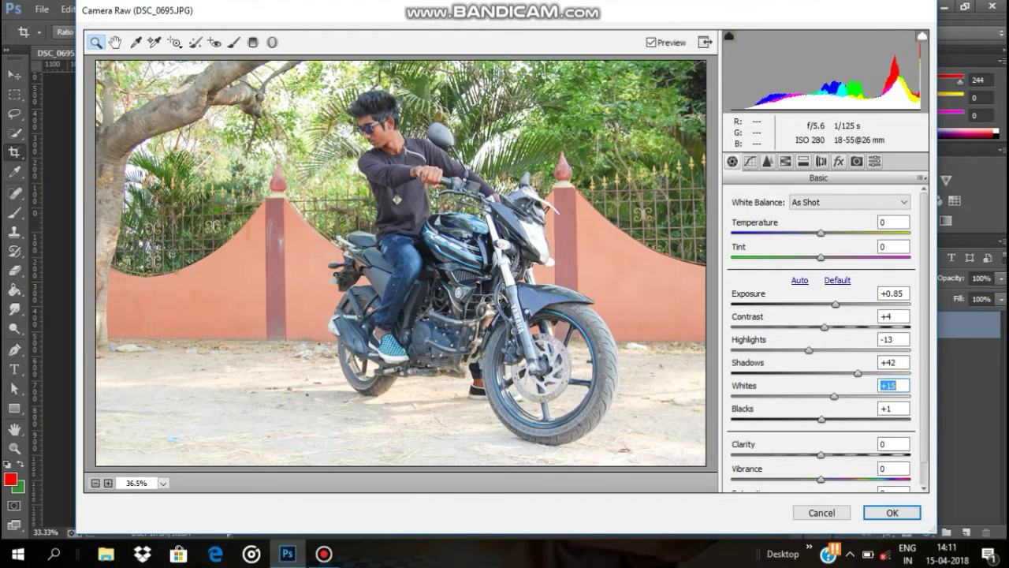
{"action": "left_click_drag", "start_coordinate": [821, 455], "coordinate": [859, 455]}
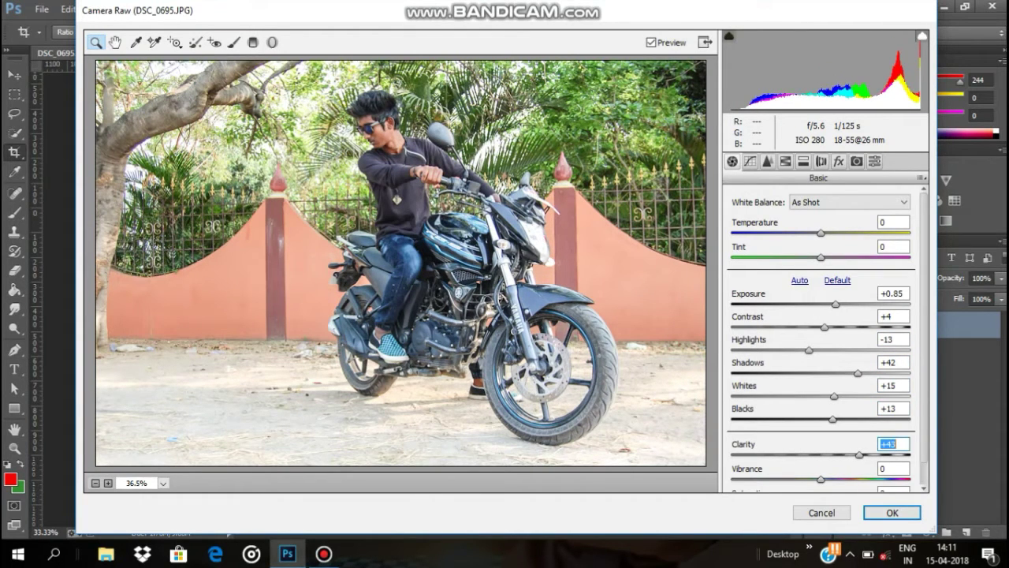
{"action": "key", "text": "Down"}
{"action": "key", "text": "Tab"}
{"action": "type", "text": "33"}
{"action": "key", "text": "Return"}
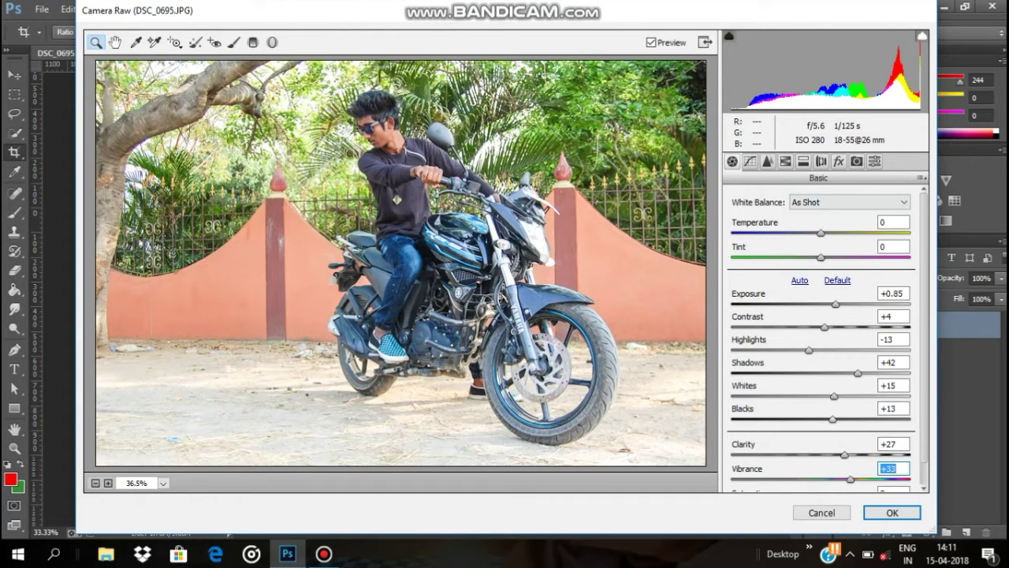
{"action": "type", "text": "70"}
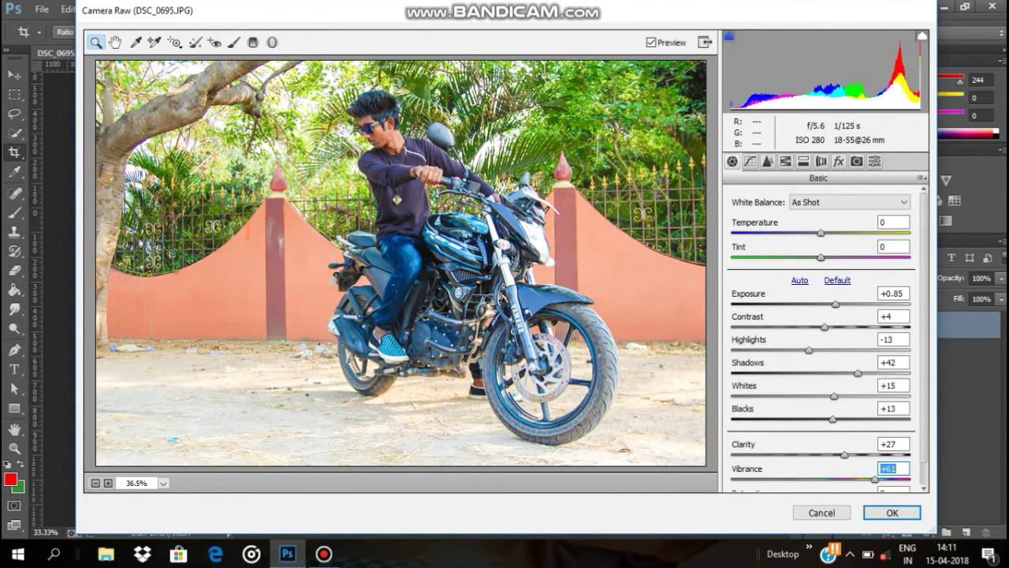
{"action": "key", "text": "Return"}
Set Camera Raw luminance noise reduction to 15 and Oranges luminance to +11.
{"action": "key", "text": "ctrl+alt+3"}
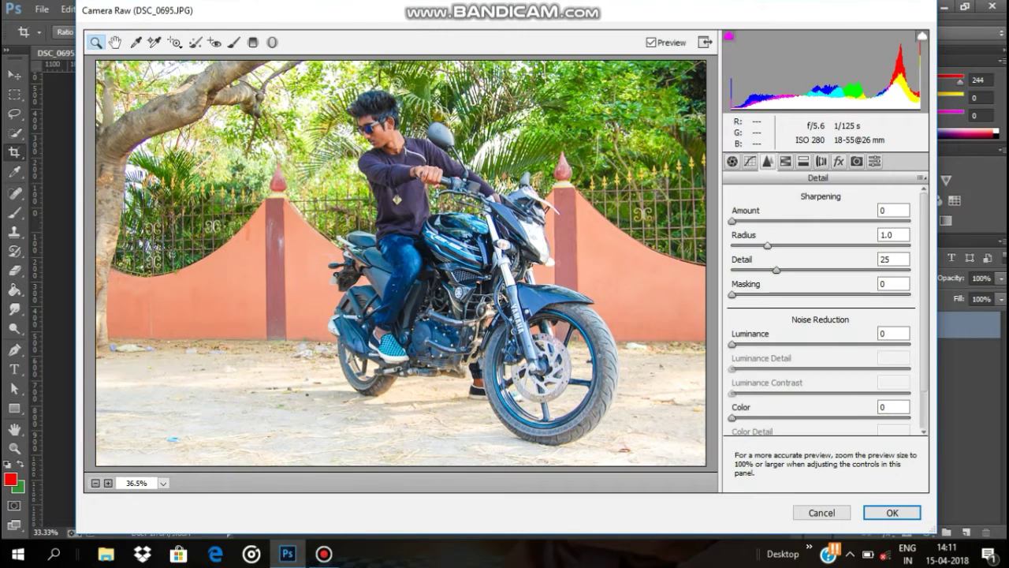
{"action": "type", "text": "15"}
{"action": "key", "text": "Return"}
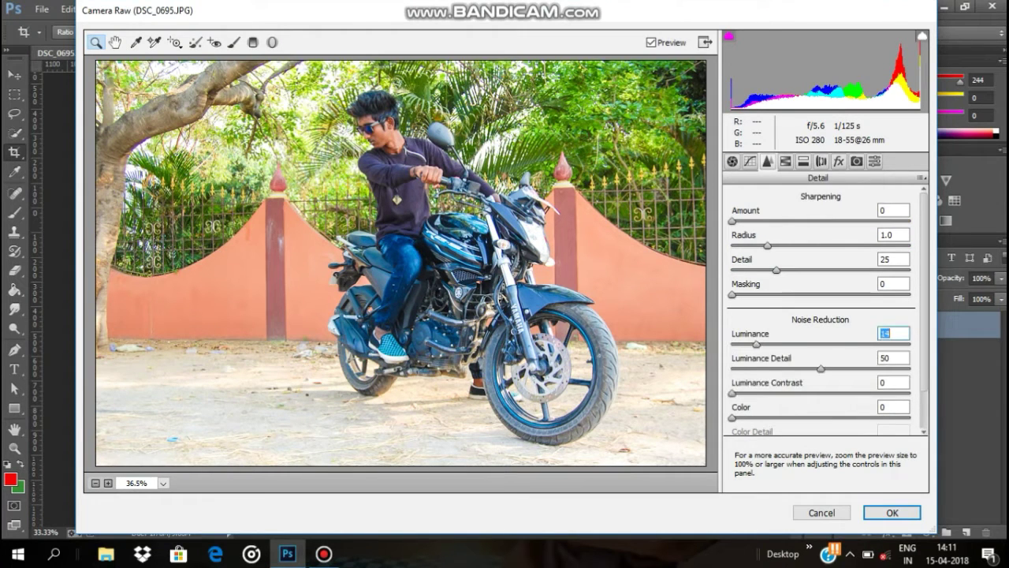
{"action": "key", "text": "ctrl+alt+4"}
{"action": "type", "text": "100"}
{"action": "key", "text": "Return"}
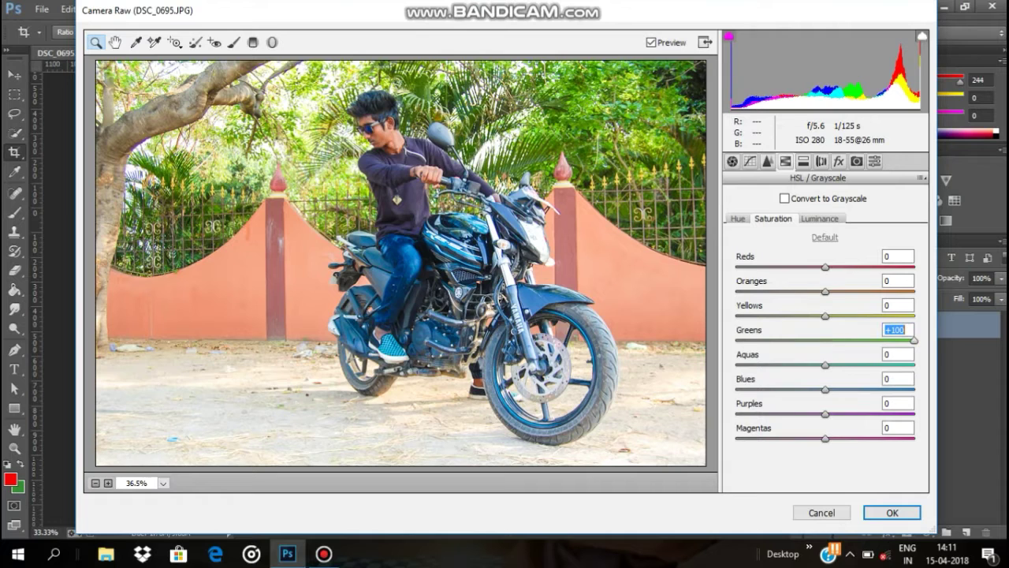
{"action": "key", "text": "ctrl+alt+shift+l"}
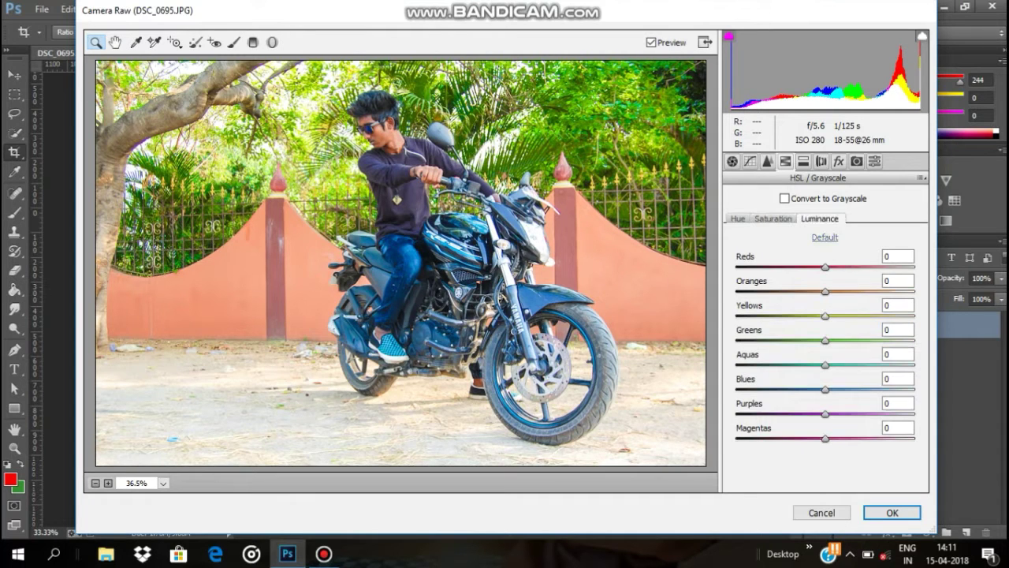
{"action": "type", "text": "11"}
{"action": "key", "text": "Return"}
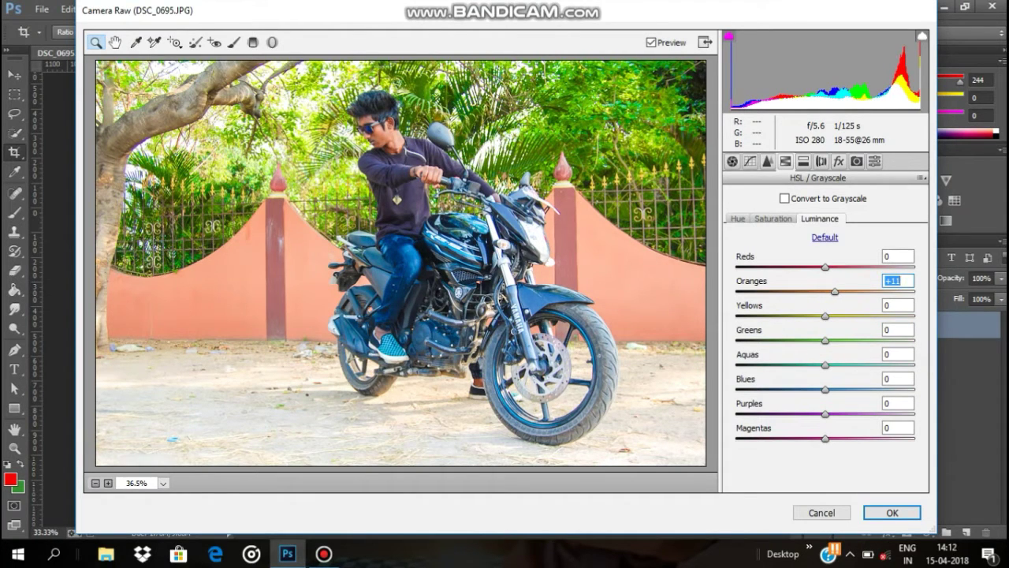
Shift HSL hues to Greens -100, Yellows +72 and Aquas +46, then apply the Camera Raw grade.
{"action": "key", "text": "ctrl+alt+shift+h"}
{"action": "type", "text": "-2"}
{"action": "key", "text": "Return"}
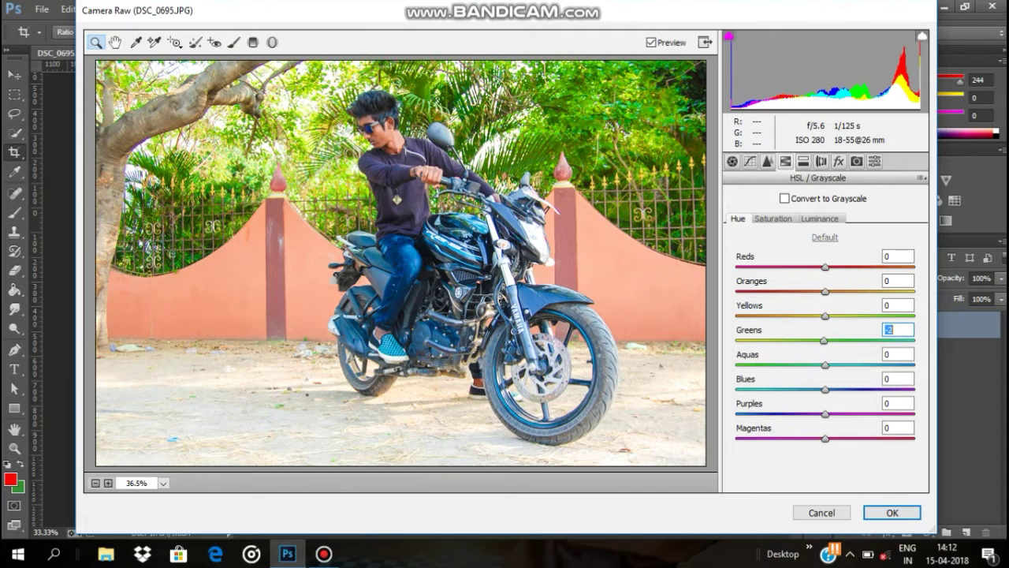
{"action": "key", "text": "shift+Tab"}
{"action": "type", "text": "-100"}
{"action": "key", "text": "Return"}
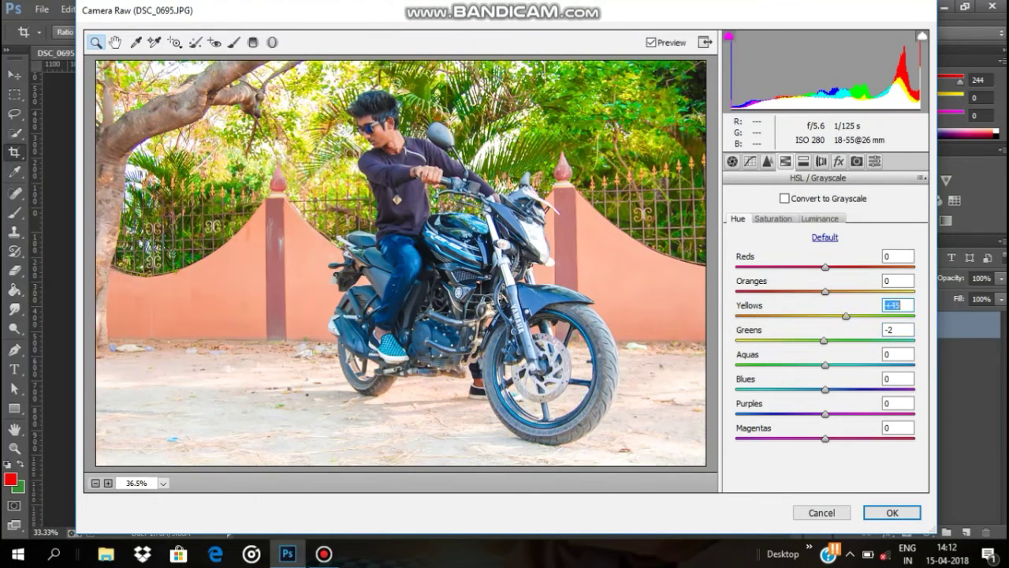
{"action": "type", "text": "72"}
{"action": "key", "text": "Return"}
{"action": "type", "text": "-100"}
{"action": "key", "text": "Return"}
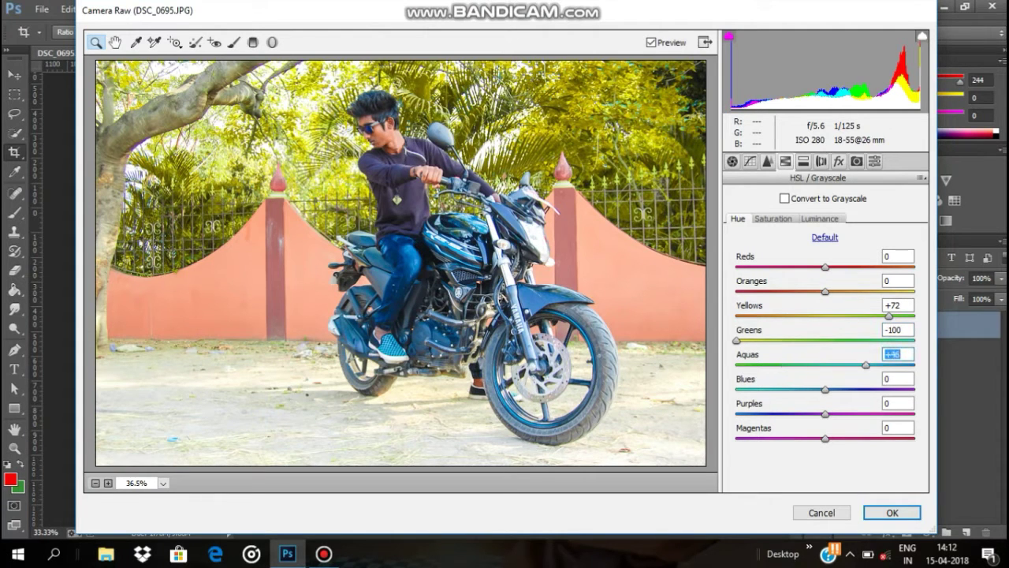
{"action": "key", "text": "Return"}
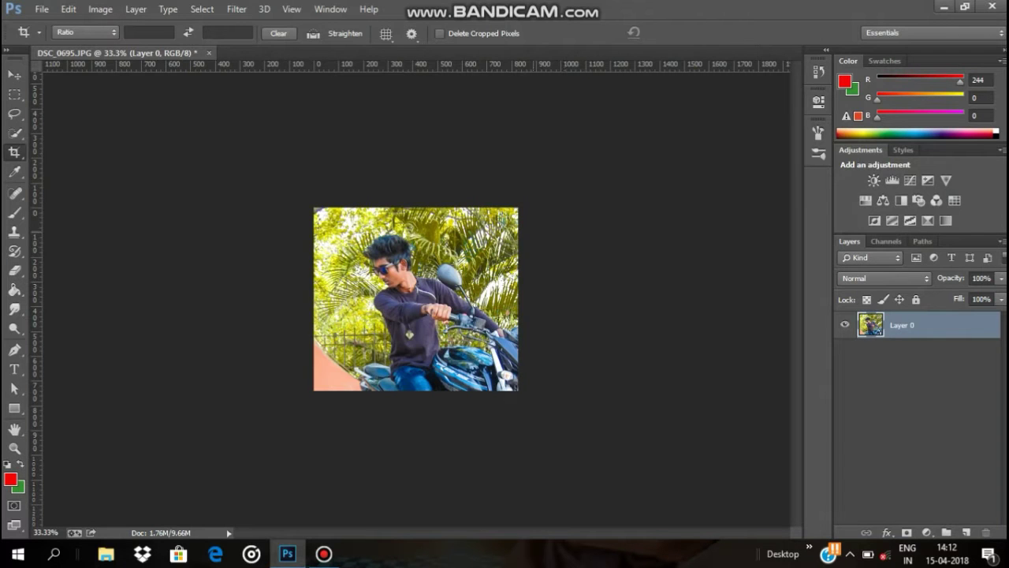
Place the orange glow image into the photo and set its blend mode to Screen.
{"action": "left_click", "coordinate": [237, 9]}
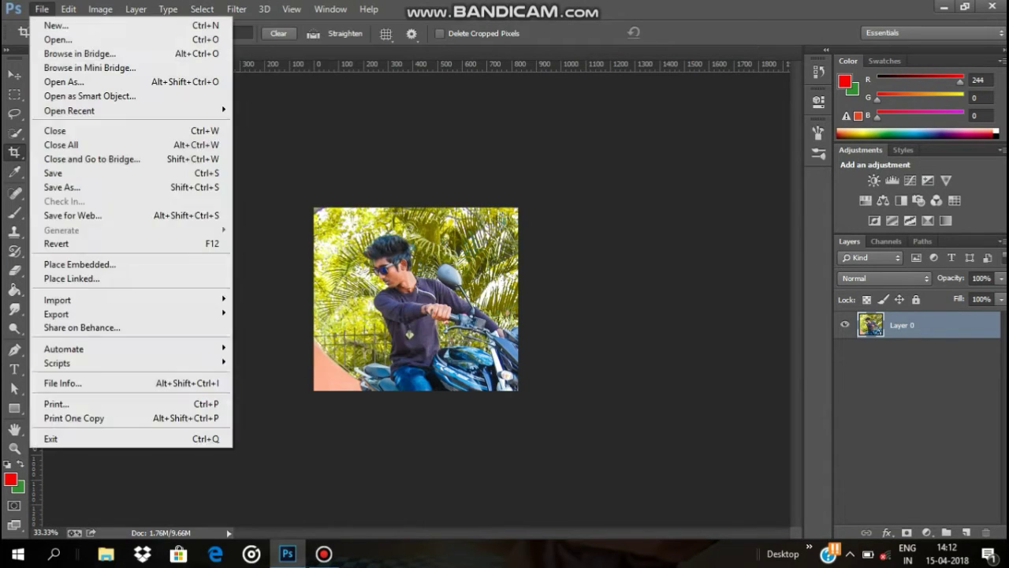
{"action": "left_click", "coordinate": [78, 264]}
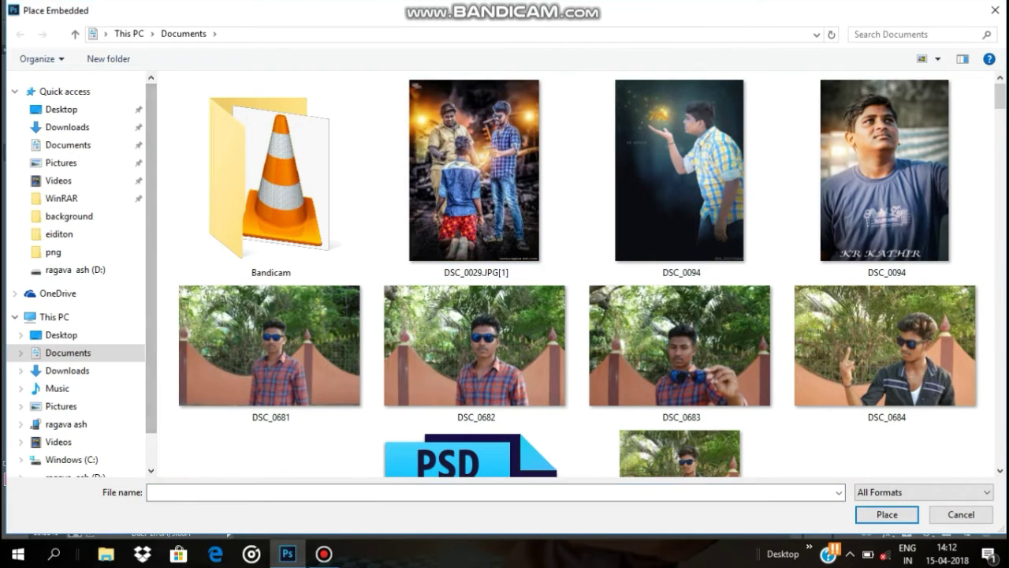
{"action": "left_click", "coordinate": [75, 476]}
{"action": "double_click", "coordinate": [315, 237]}
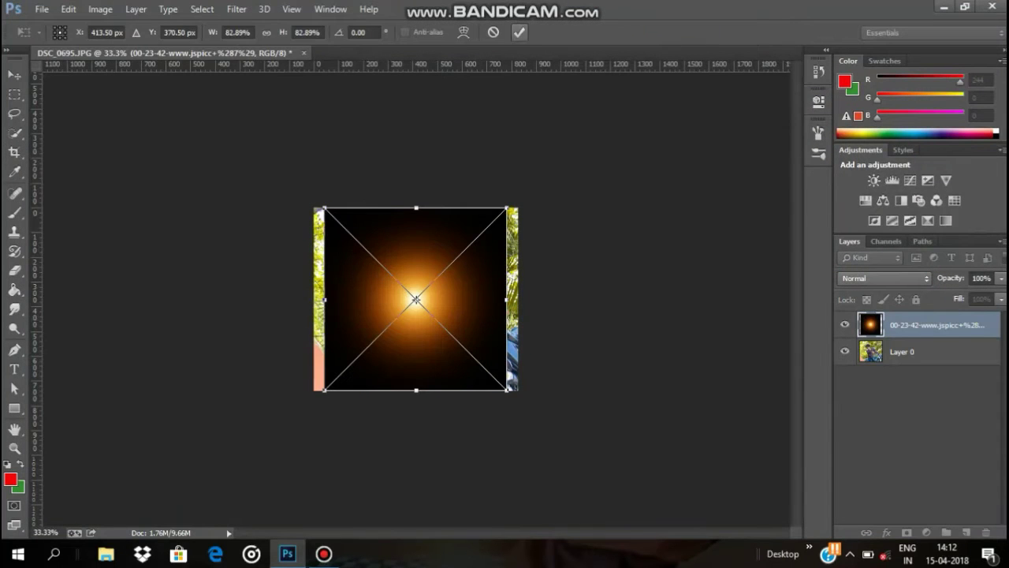
{"action": "left_click", "coordinate": [14, 152]}
{"action": "left_click", "coordinate": [885, 278]}
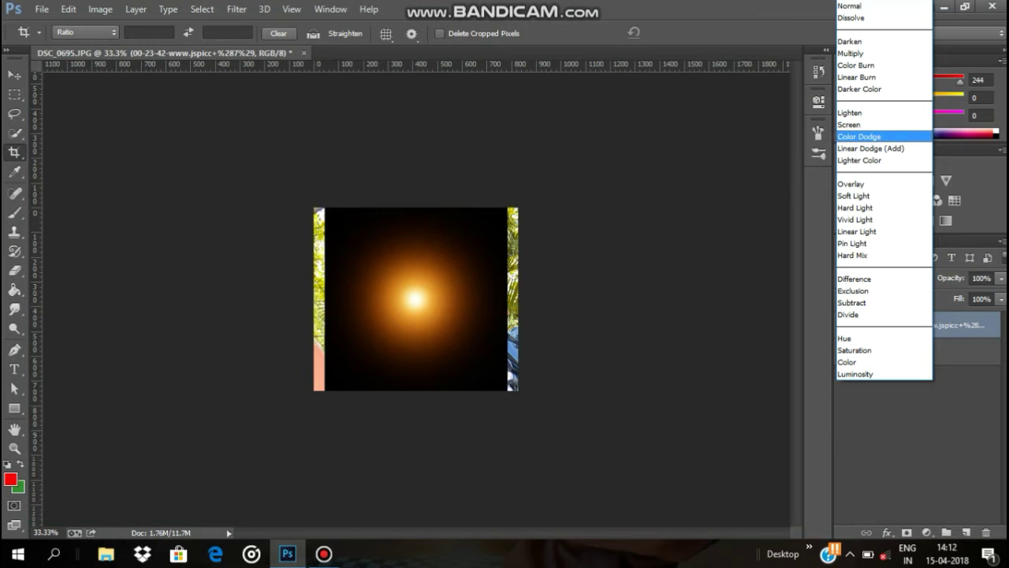
{"action": "left_click", "coordinate": [850, 124]}
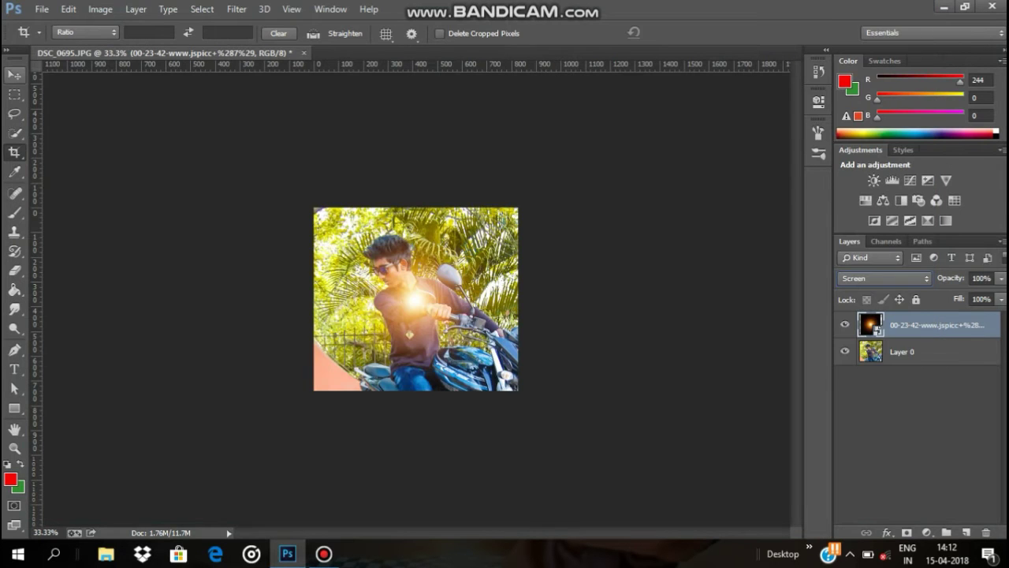
Shrink the glow to about half size and move it to the photo's lower left.
{"action": "key", "text": "v"}
{"action": "mouse_move", "coordinate": [391, 247]}
{"action": "left_mouse_down"}
{"action": "mouse_move", "coordinate": [509, 322]}
{"action": "mouse_move", "coordinate": [456, 221]}
{"action": "left_mouse_up"}
{"action": "left_click", "coordinate": [176, 32]}
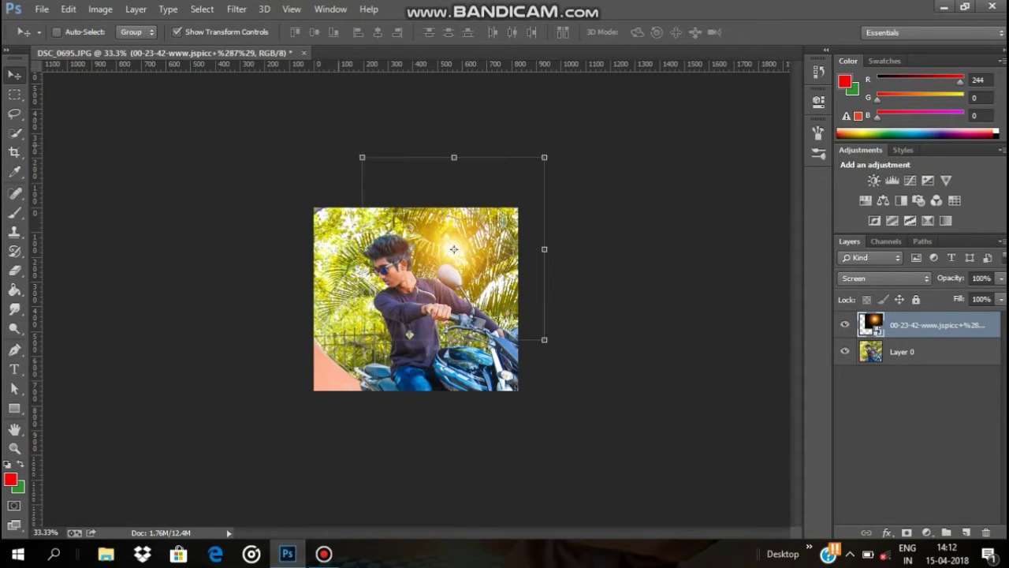
{"action": "left_click_drag", "start_coordinate": [362, 156], "coordinate": [432, 226]}
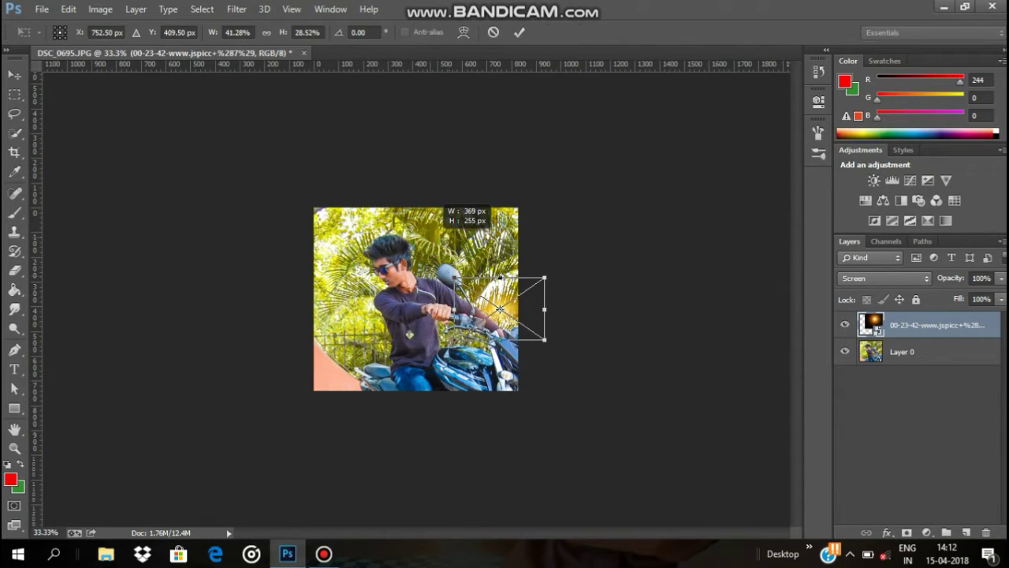
{"action": "key", "text": "Return"}
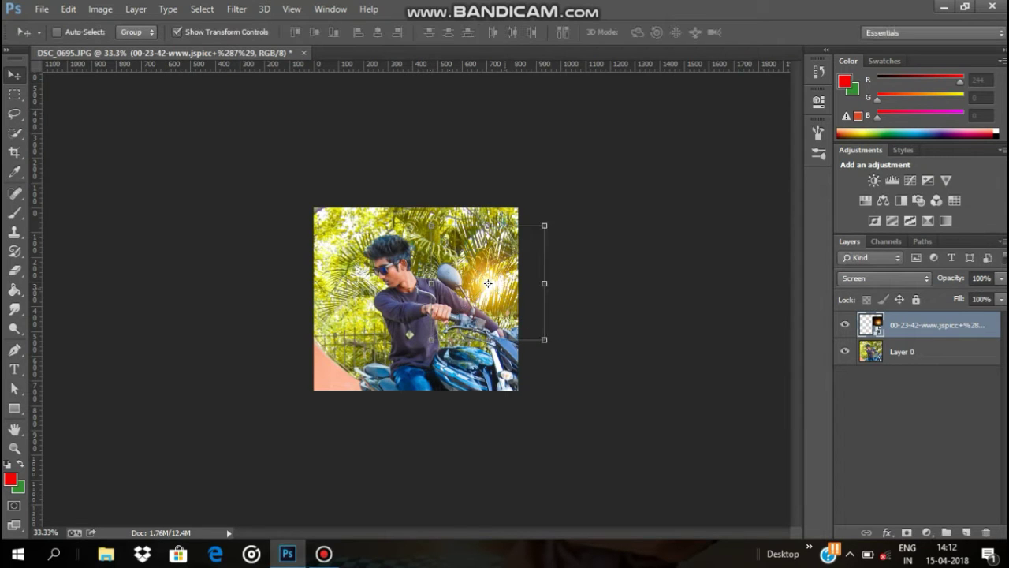
{"action": "left_click_drag", "start_coordinate": [488, 283], "coordinate": [395, 295]}
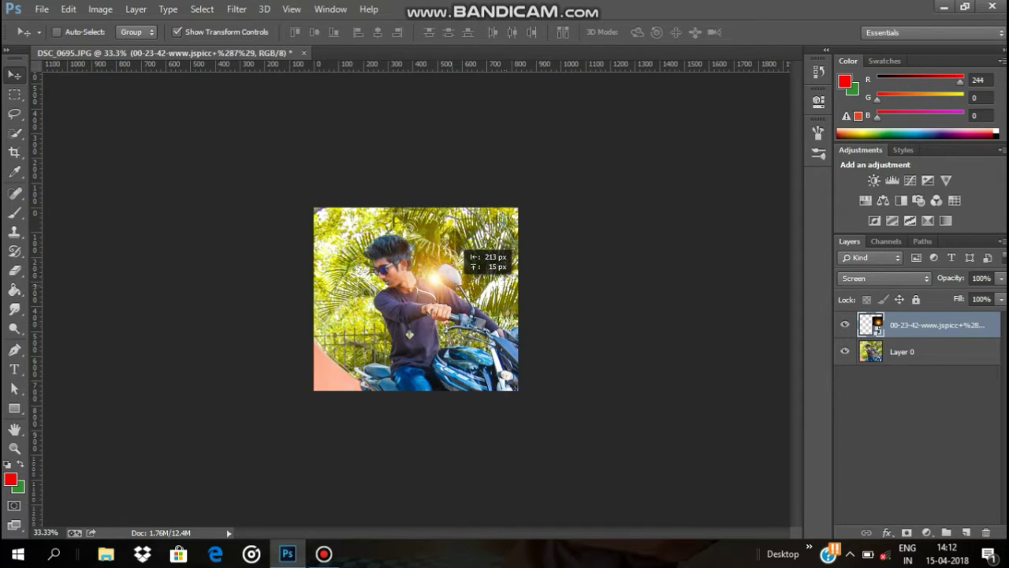
{"action": "mouse_move", "coordinate": [422, 257]}
{"action": "left_mouse_down"}
{"action": "mouse_move", "coordinate": [361, 292]}
{"action": "mouse_move", "coordinate": [358, 282]}
{"action": "left_mouse_up"}
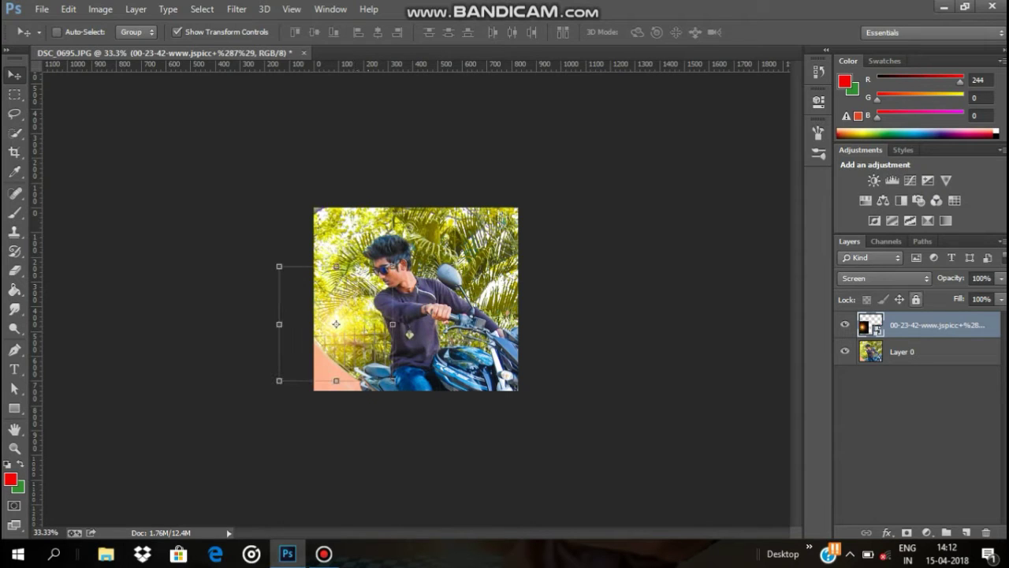
Duplicate the flare twice, moving one copy to the upper right and another toward the right.
{"action": "left_click_drag", "start_coordinate": [931, 324], "coordinate": [966, 532]}
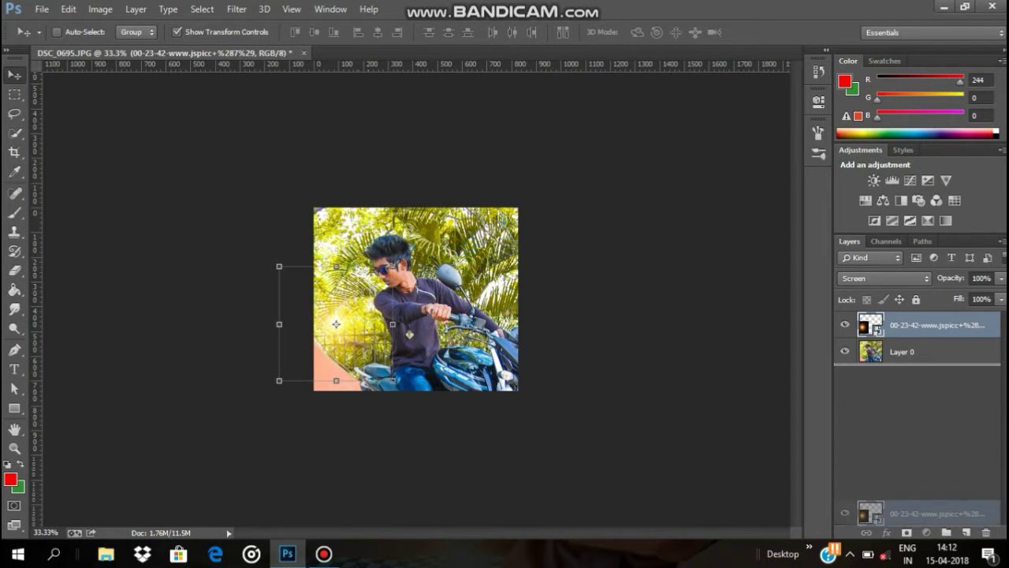
{"action": "left_click_drag", "start_coordinate": [367, 284], "coordinate": [525, 203]}
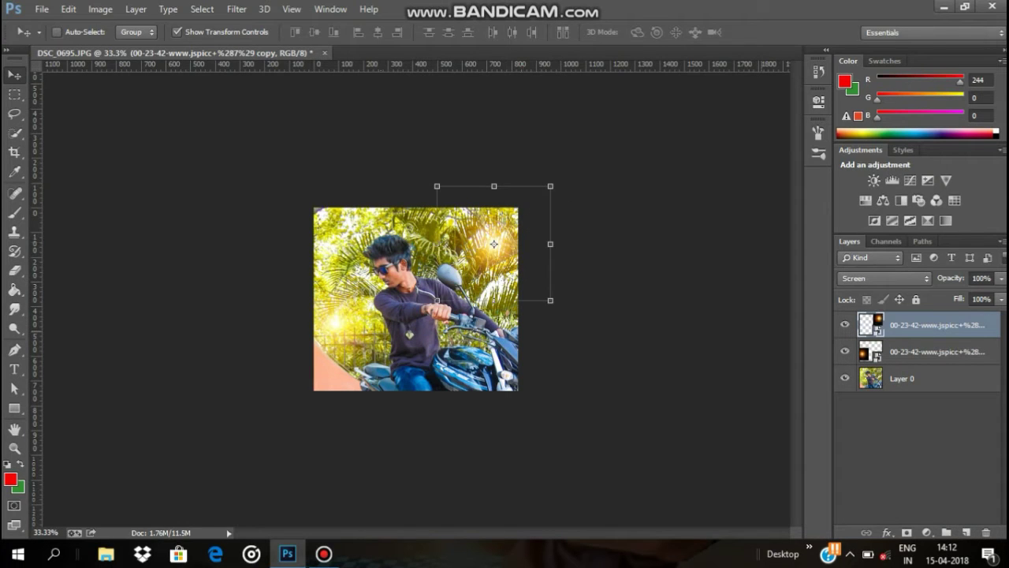
{"action": "left_click_drag", "start_coordinate": [931, 351], "coordinate": [966, 532]}
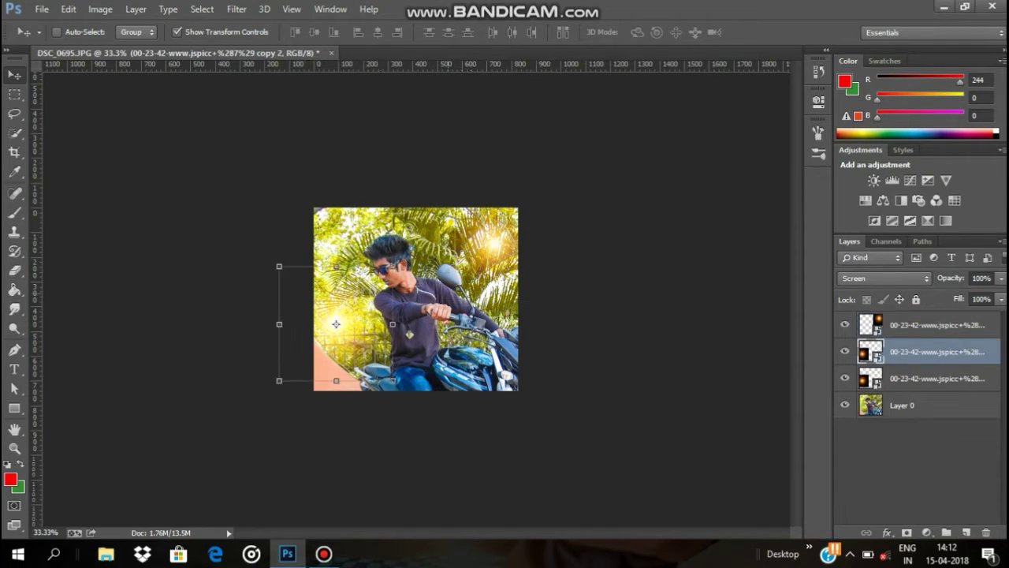
{"action": "left_click_drag", "start_coordinate": [336, 324], "coordinate": [552, 347]}
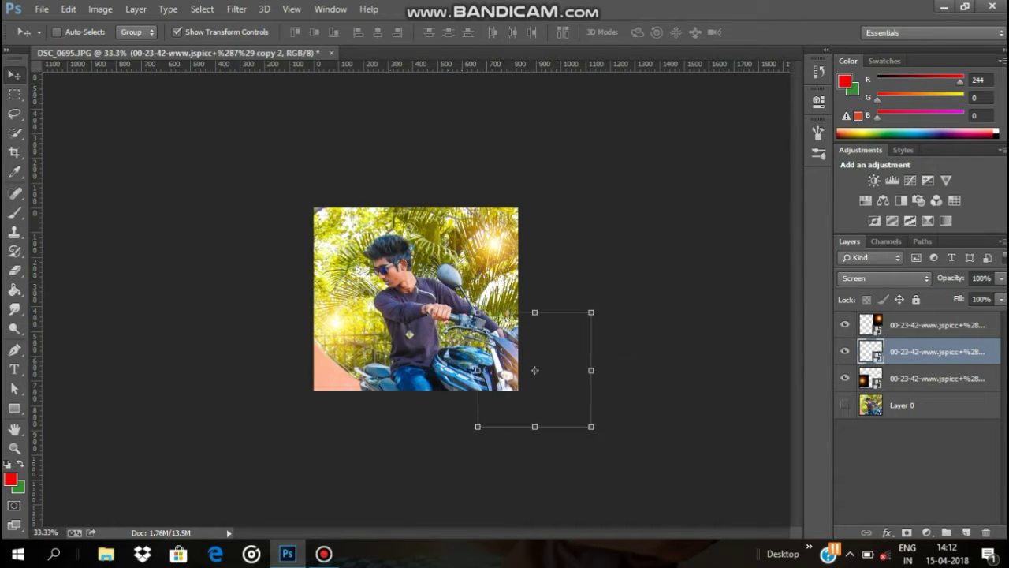
Merge the photo with one flare via Merge Visible and move it beneath the restored flare layers.
{"action": "left_click", "coordinate": [845, 377]}
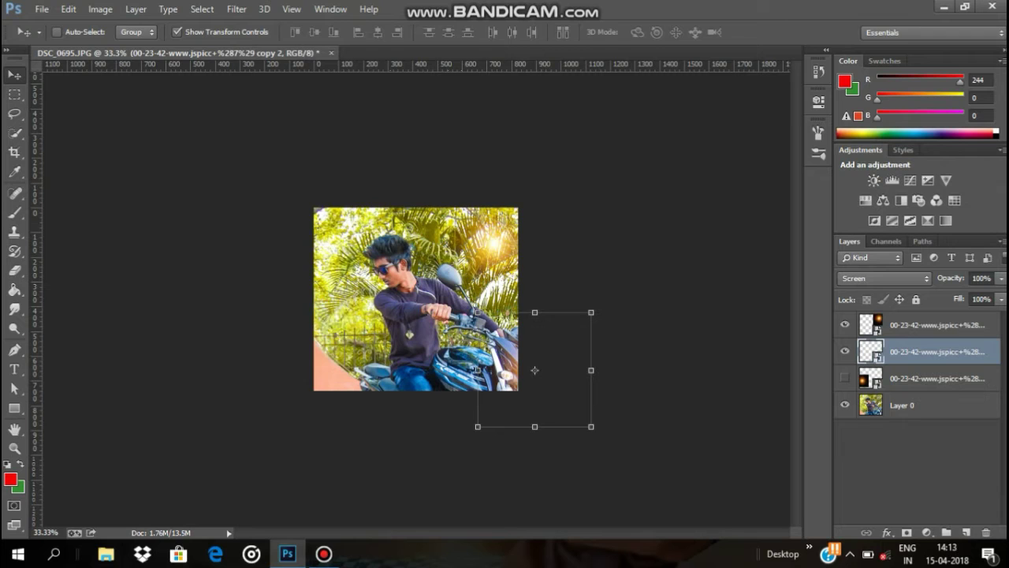
{"action": "right_click", "coordinate": [922, 350]}
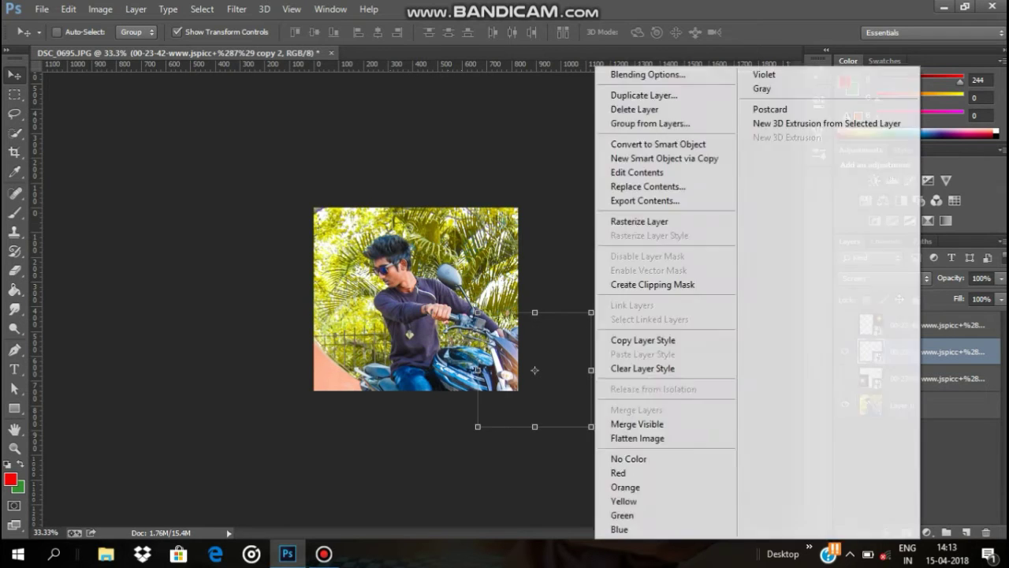
{"action": "left_click", "coordinate": [630, 425]}
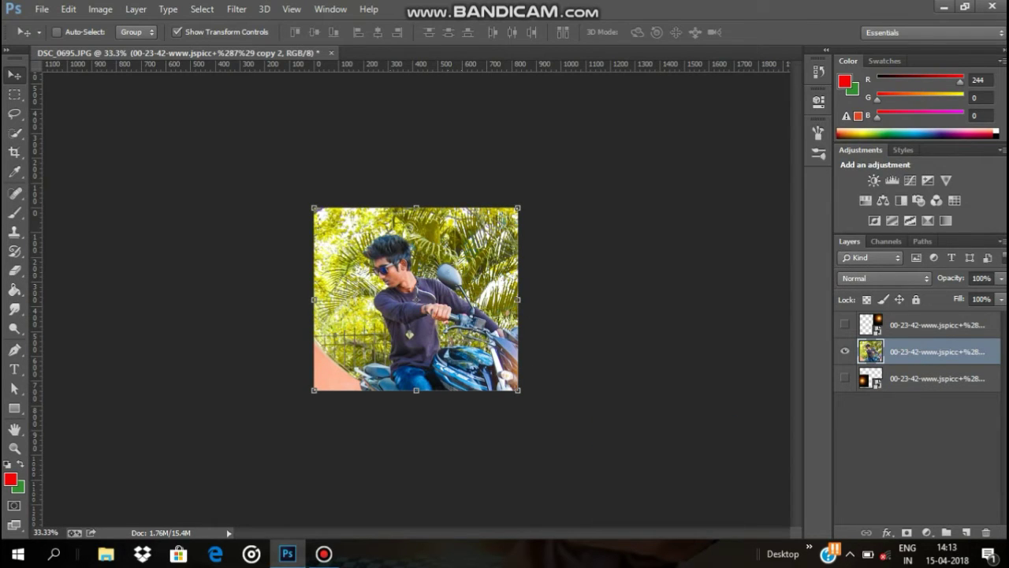
{"action": "left_click", "coordinate": [846, 377]}
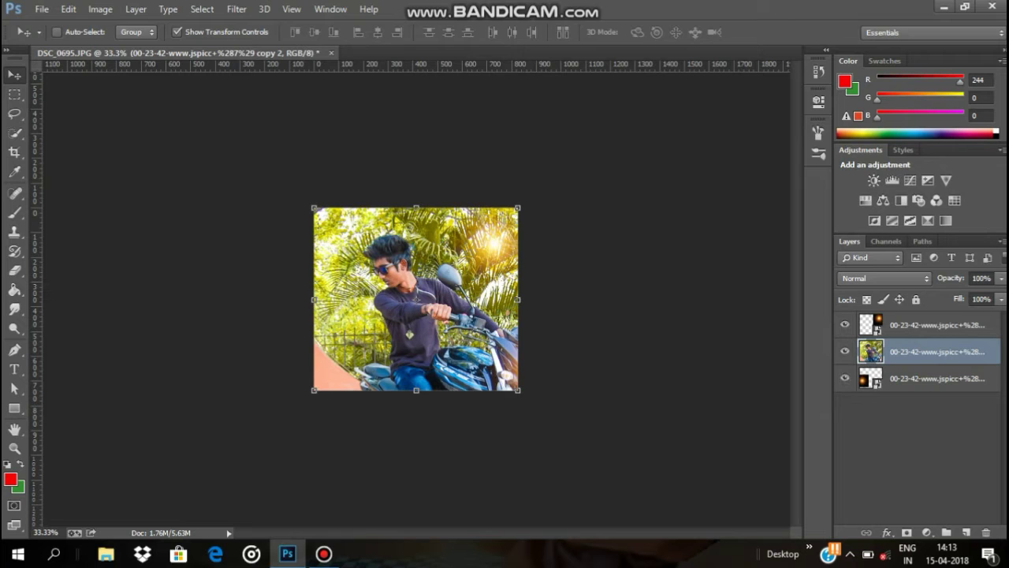
{"action": "key", "text": "ctrl+bracketleft"}
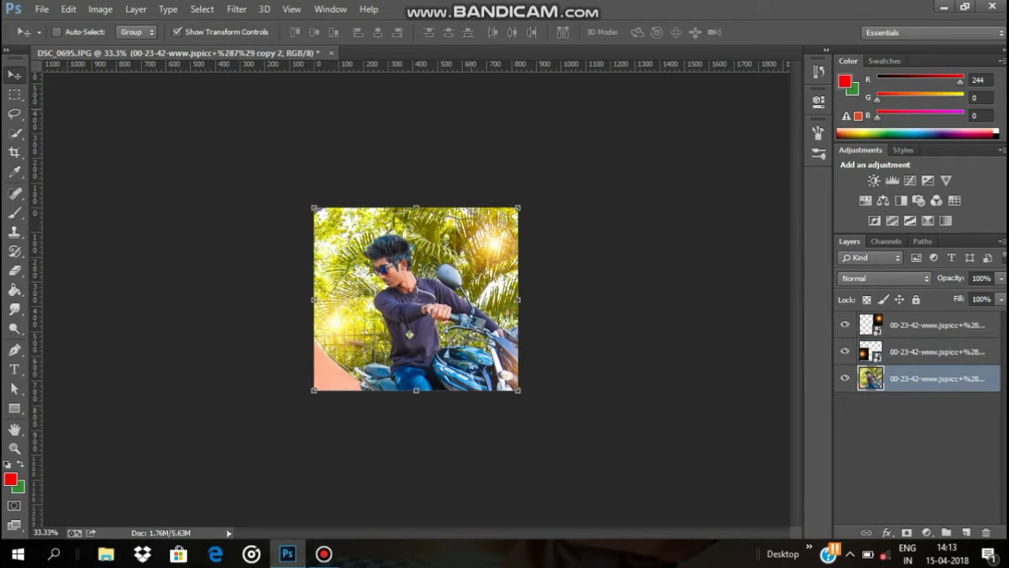
{"action": "left_click", "coordinate": [237, 9]}
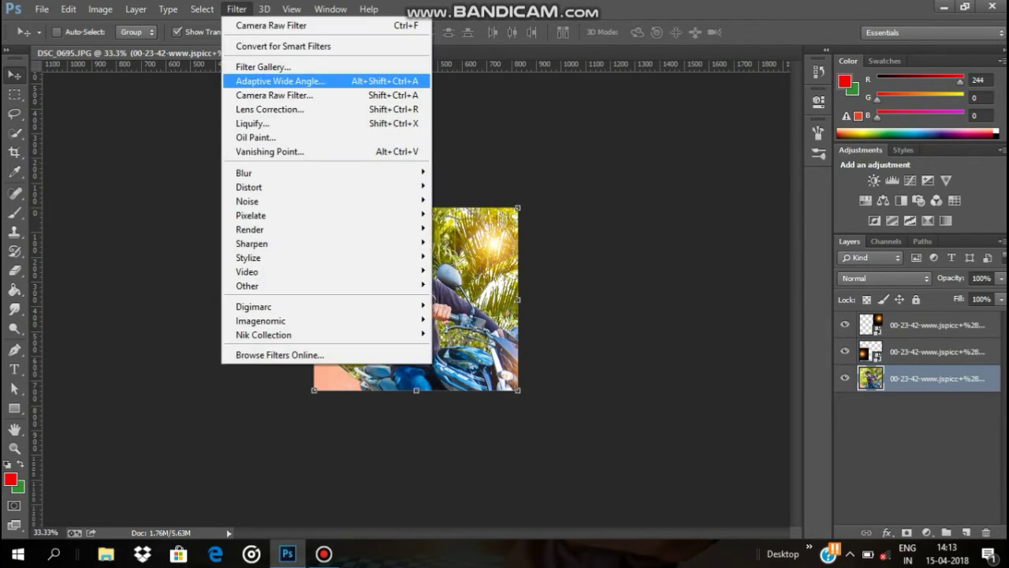
In Camera Raw, set Post Crop Vignetting Amount -73 and Midpoint 27.
{"action": "left_click", "coordinate": [275, 95]}
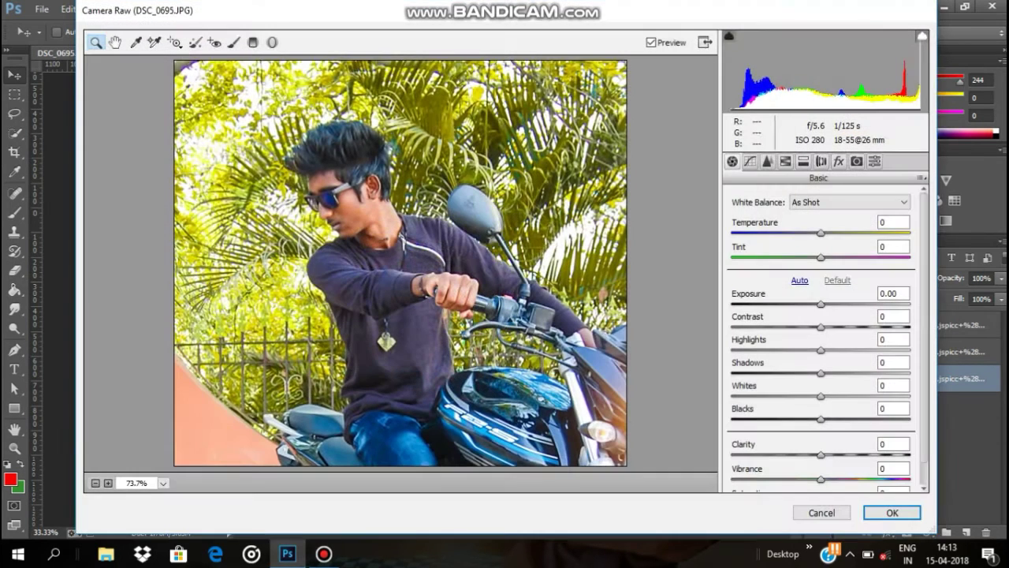
{"action": "left_click", "coordinate": [838, 161]}
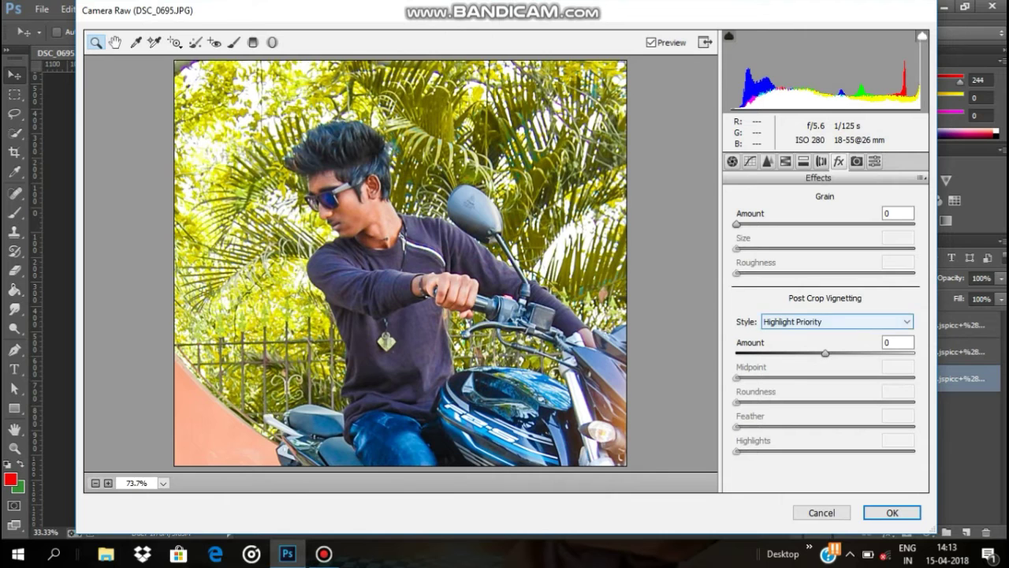
{"action": "key", "text": "Return"}
{"action": "type", "text": "-85"}
{"action": "key", "text": "Return"}
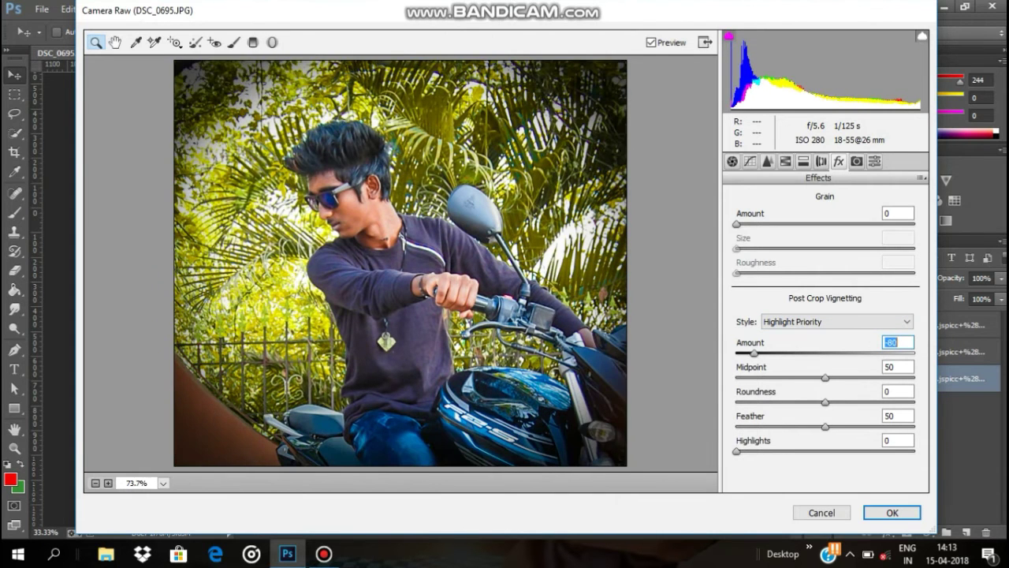
{"action": "key", "text": "Up"}
{"action": "key", "text": "Up"}
{"action": "key", "text": "Up"}
{"action": "key", "text": "Tab"}
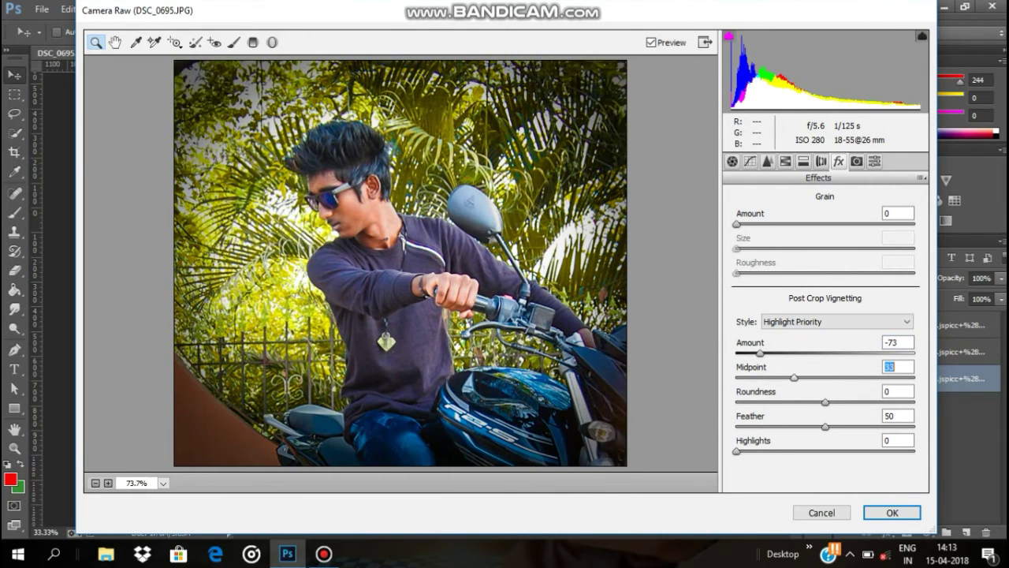
{"action": "key", "text": "shift+Down"}
{"action": "key", "text": "shift+Down"}
{"action": "key", "text": "shift+Down"}
{"action": "key", "text": "Down"}
{"action": "key", "text": "Up"}
{"action": "key", "text": "Up"}
{"action": "key", "text": "Up"}
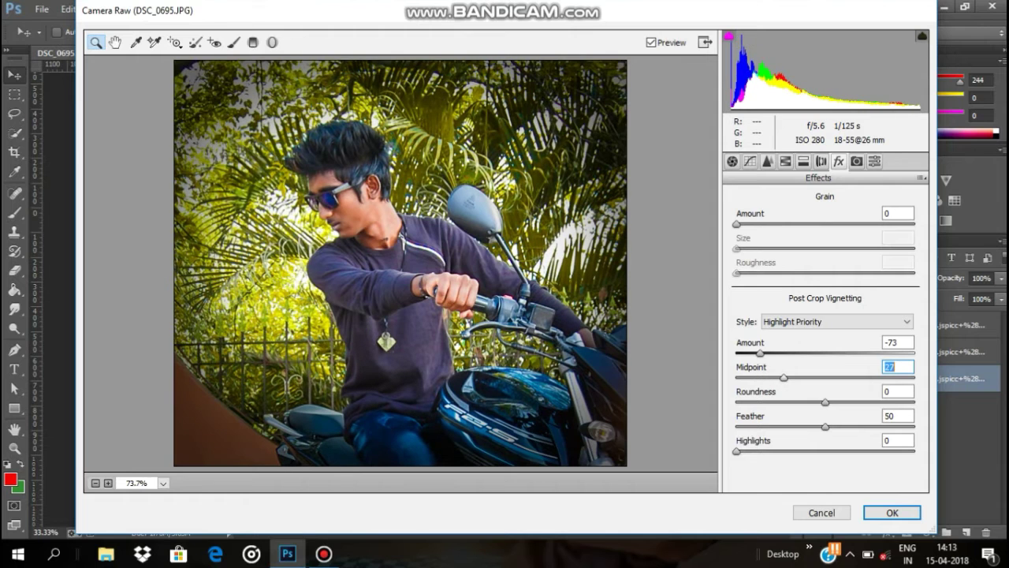
Add luminance noise reduction of about 23 and shift the Yellows hue toward -63.
{"action": "left_click", "coordinate": [767, 161]}
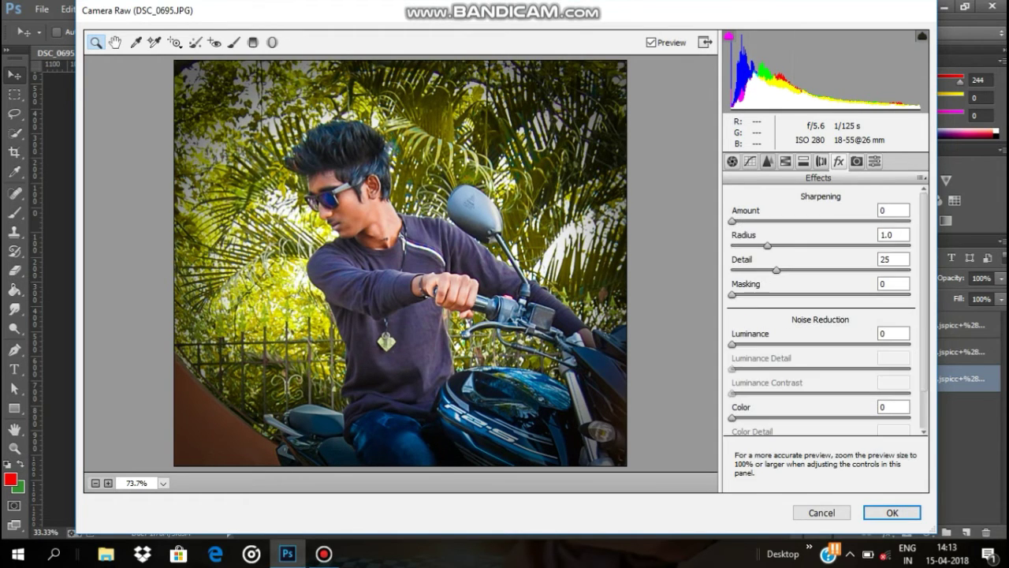
{"action": "left_click_drag", "start_coordinate": [733, 345], "coordinate": [772, 344]}
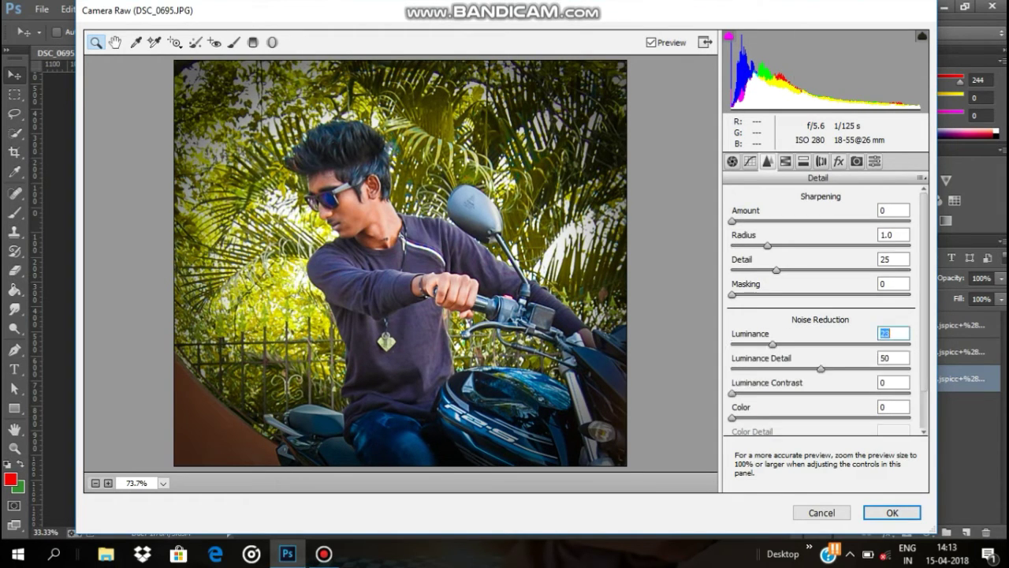
{"action": "key", "text": "ctrl+alt+4"}
{"action": "left_click_drag", "start_coordinate": [824, 316], "coordinate": [769, 315]}
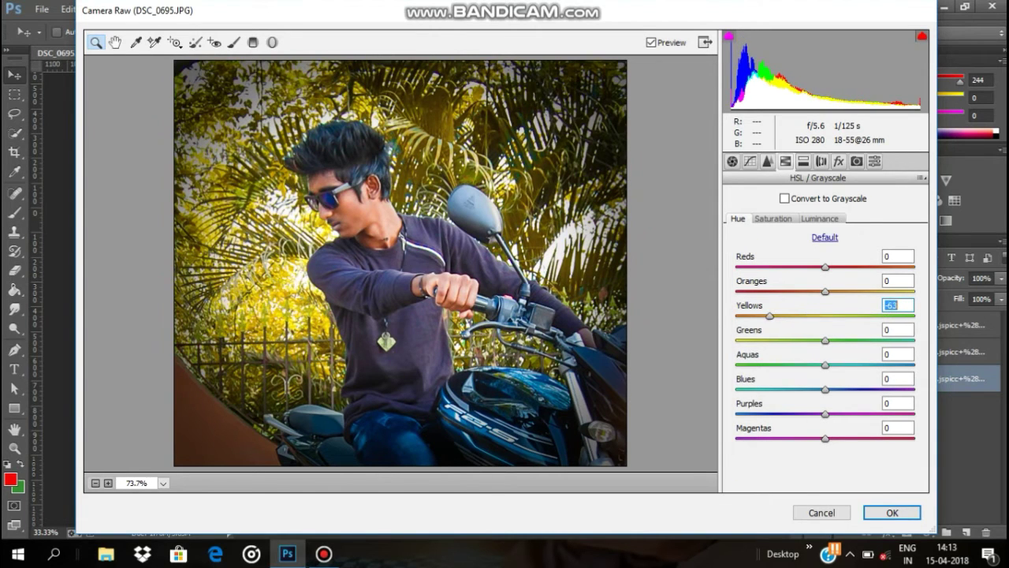
Set HSL saturation 99, Oranges luminance 20, Yellows luminance 56, and noise reduction 35.
{"action": "mouse_move", "coordinate": [824, 339]}
{"action": "left_mouse_down"}
{"action": "mouse_move", "coordinate": [736, 340]}
{"action": "mouse_move", "coordinate": [808, 340]}
{"action": "mouse_move", "coordinate": [823, 315]}
{"action": "left_mouse_up"}
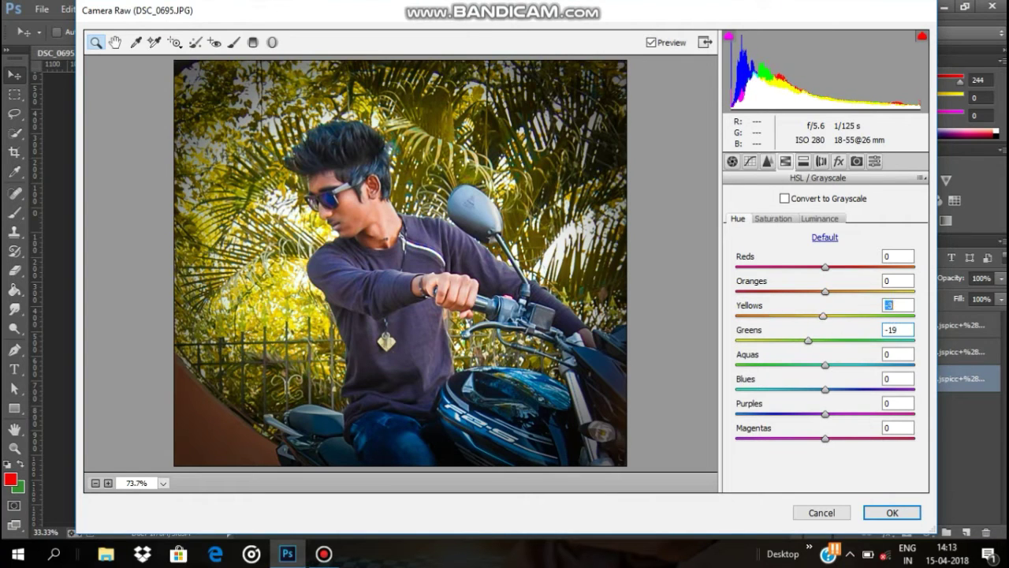
{"action": "left_click", "coordinate": [773, 218]}
{"action": "type", "text": "99"}
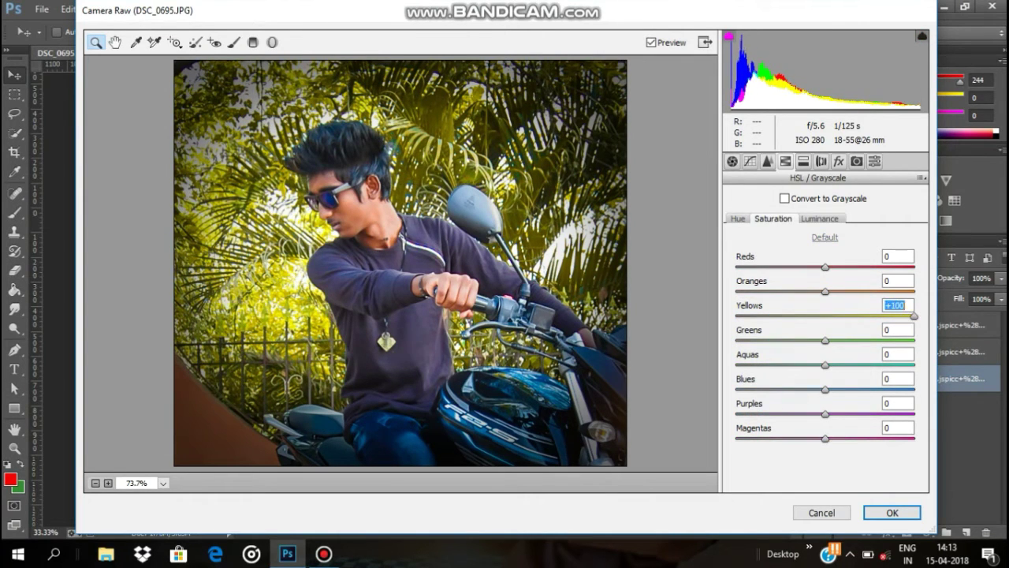
{"action": "left_click", "coordinate": [820, 218]}
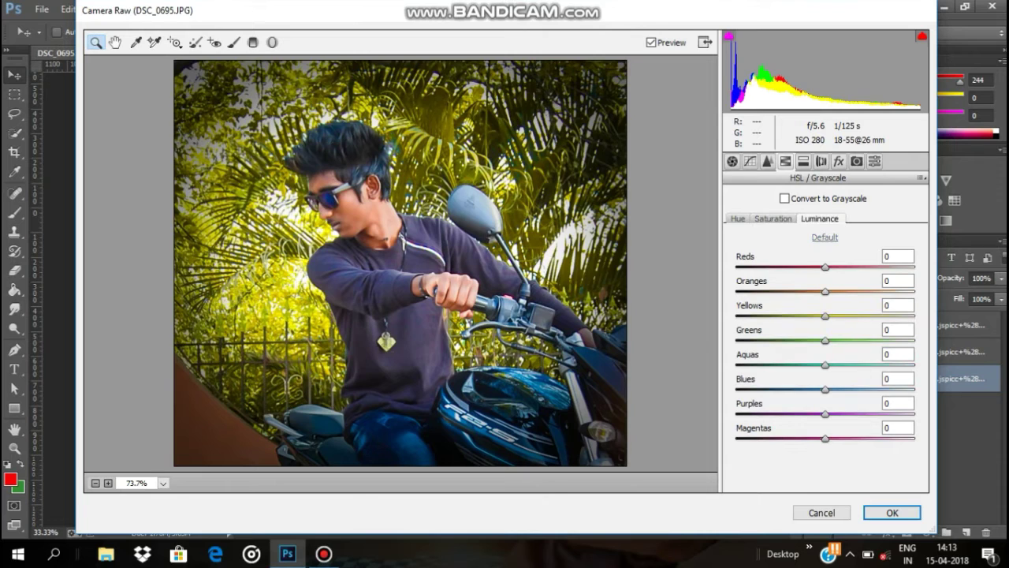
{"action": "type", "text": "20"}
{"action": "key", "text": "Tab"}
{"action": "type", "text": "56"}
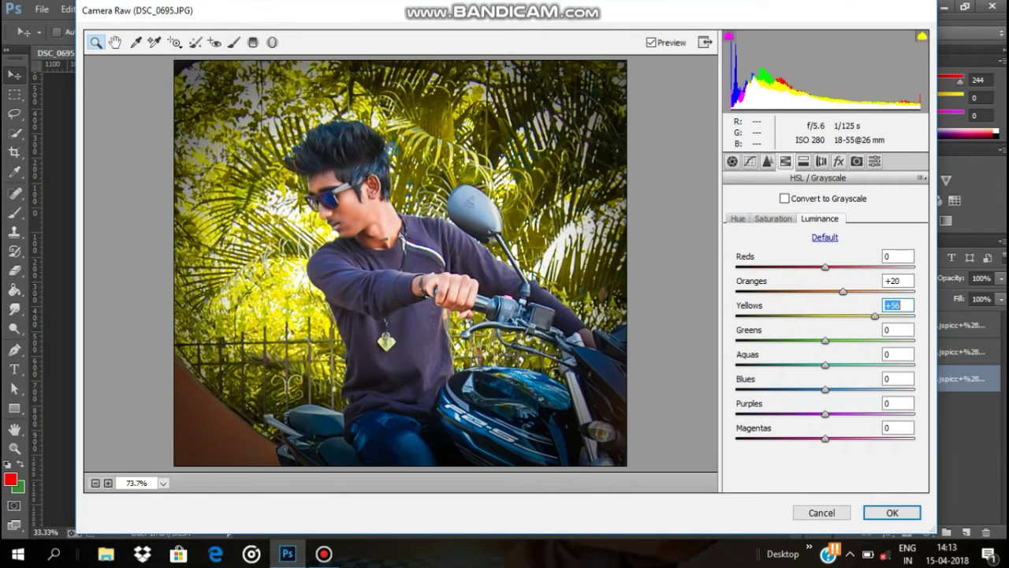
{"action": "left_click", "coordinate": [767, 161]}
{"action": "type", "text": "35"}
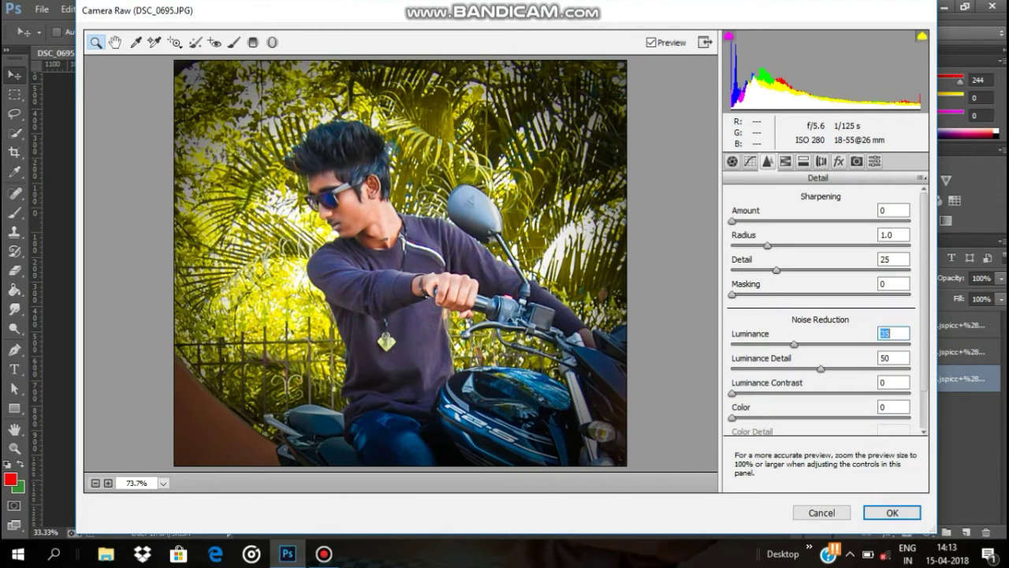
Set Exposure +0.30, Clarity +22 and Vibrance +38, then apply the Camera Raw grade.
{"action": "key", "text": "ctrl+alt+1"}
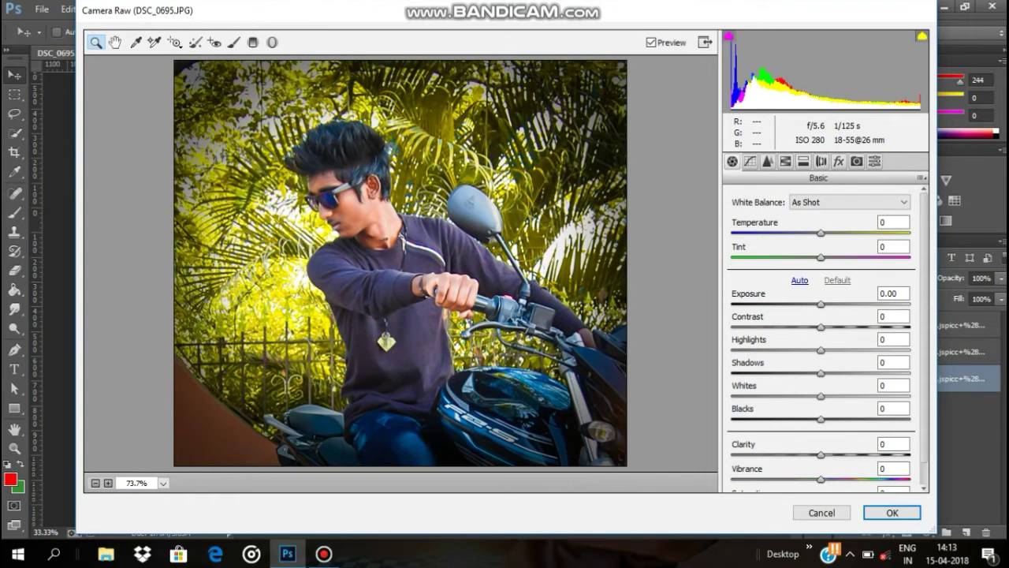
{"action": "type", "text": "0.3"}
{"action": "key", "text": "Return"}
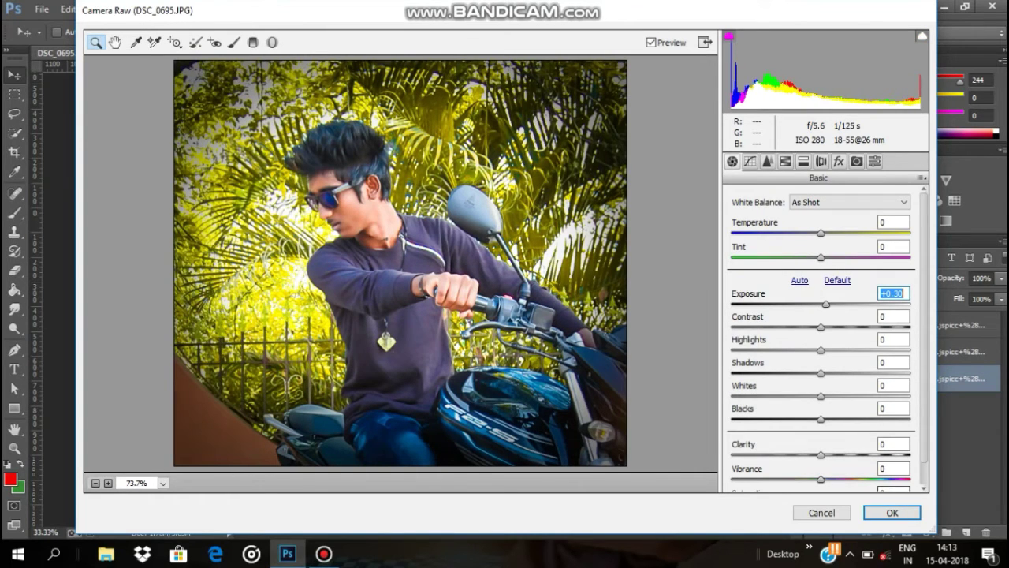
{"action": "type", "text": "+715"}
{"action": "key", "text": "Return"}
{"action": "type", "text": "24"}
{"action": "key", "text": "Return"}
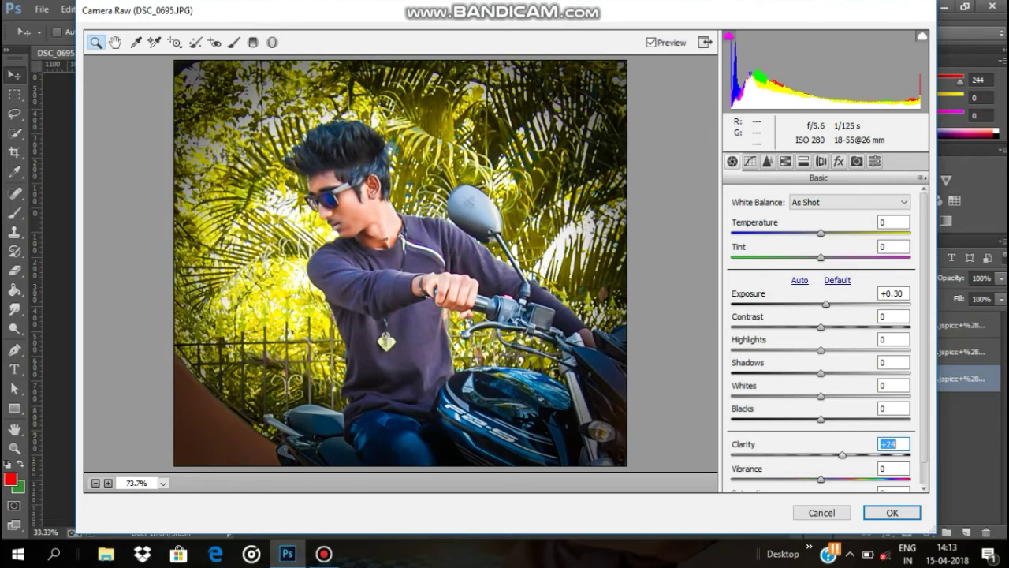
{"action": "key", "text": "Tab"}
{"action": "type", "text": "38"}
{"action": "key", "text": "Return"}
{"action": "key", "text": "shift+Tab"}
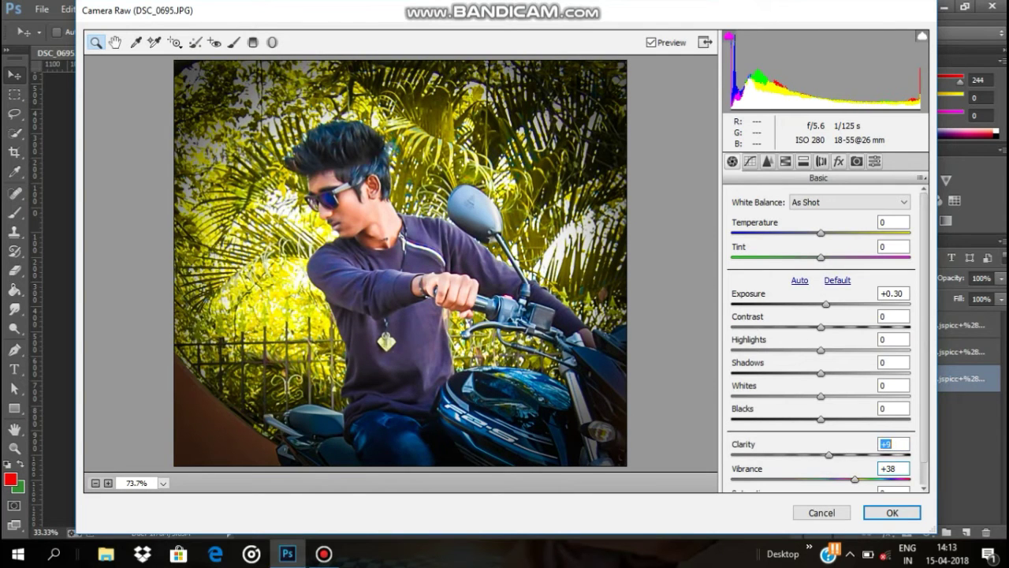
{"action": "key", "text": "Down"}
{"action": "key", "text": "Down"}
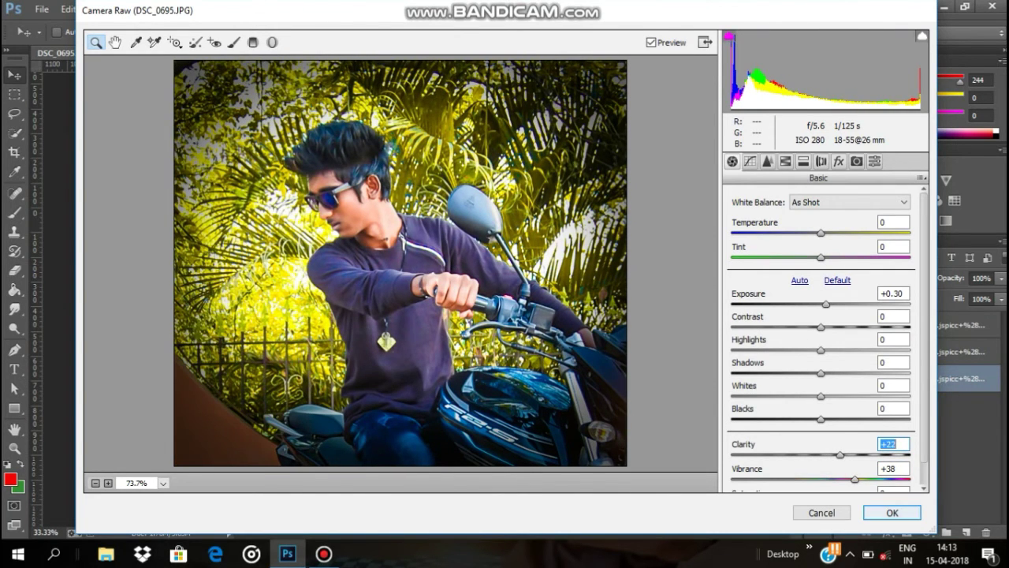
{"action": "left_click", "coordinate": [892, 513]}
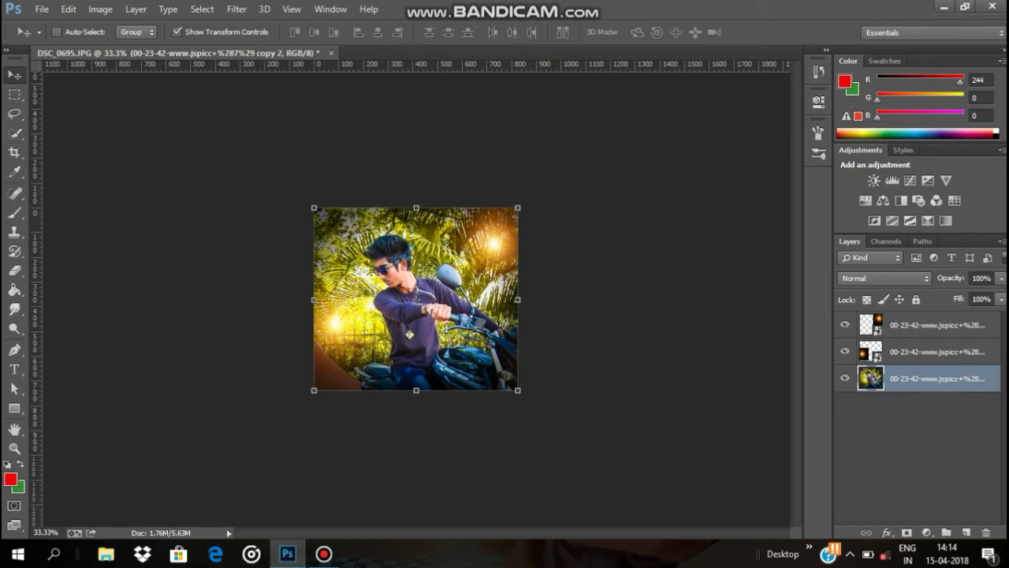
Start Place Embedded and browse into the eiditon folder to find the text graphic.
{"action": "left_click", "coordinate": [69, 9]}
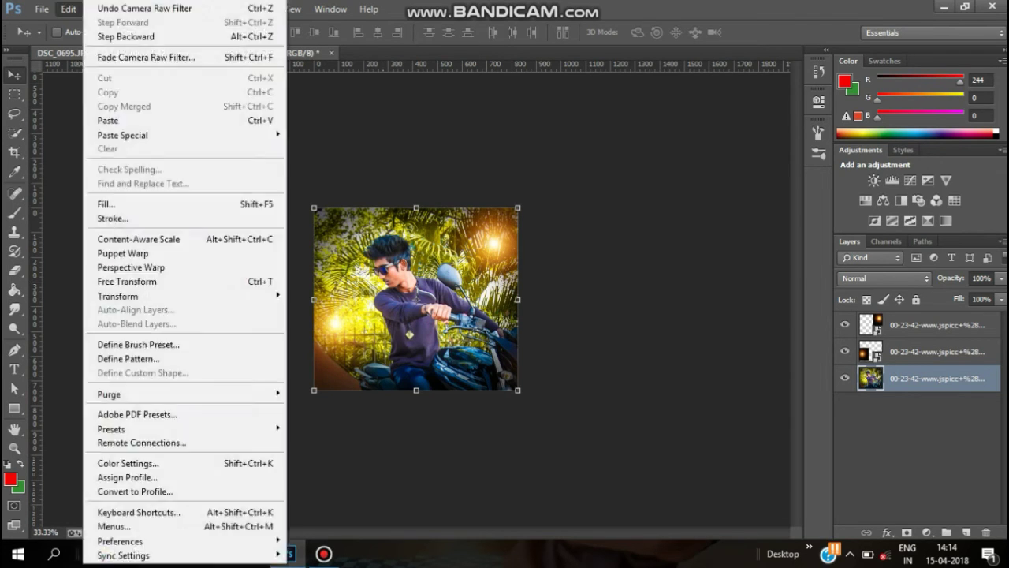
{"action": "left_click", "coordinate": [78, 264]}
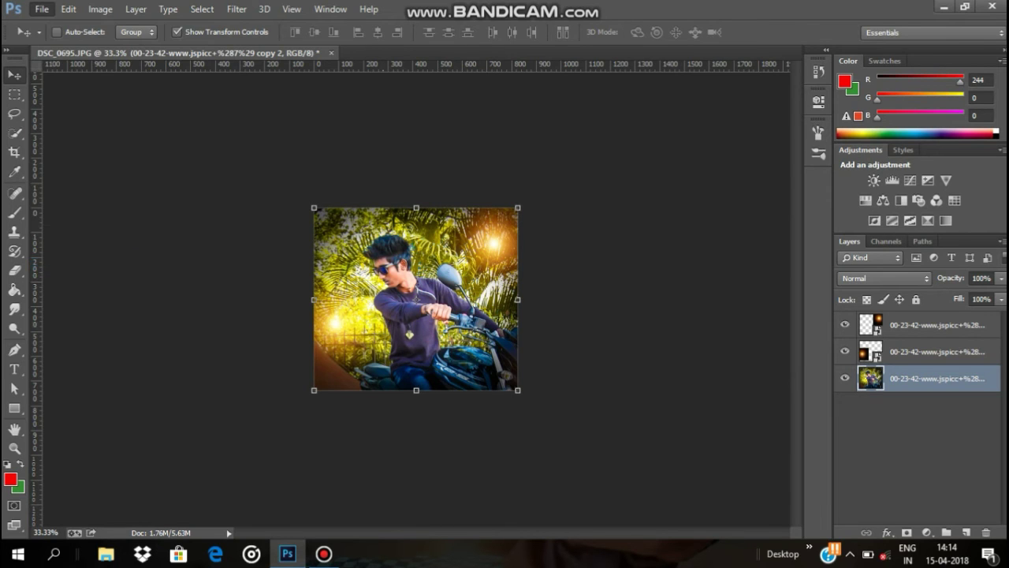
{"action": "scroll", "coordinate": [79, 276], "scroll_direction": "down", "scroll_amount": 2}
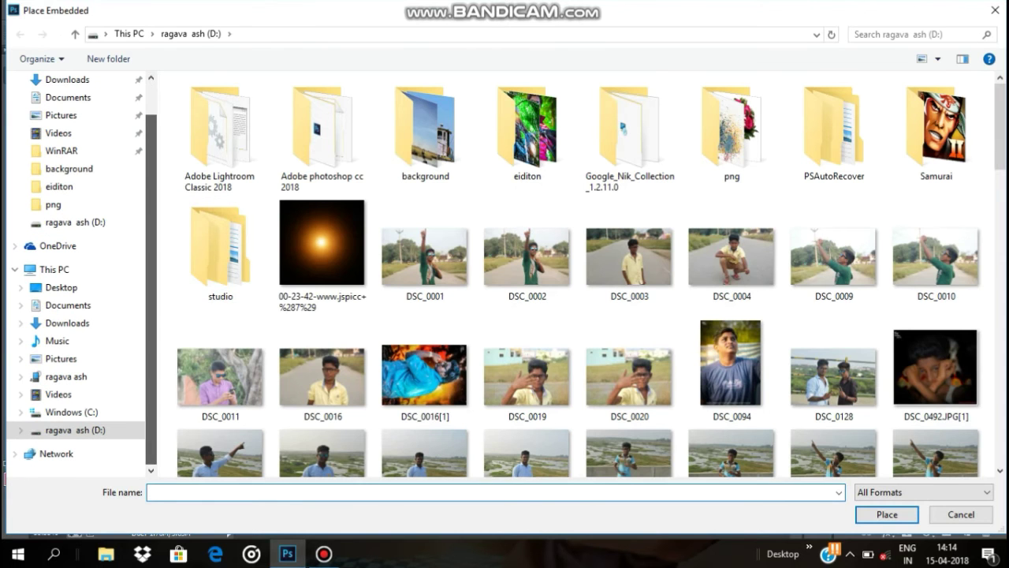
{"action": "double_click", "coordinate": [527, 130]}
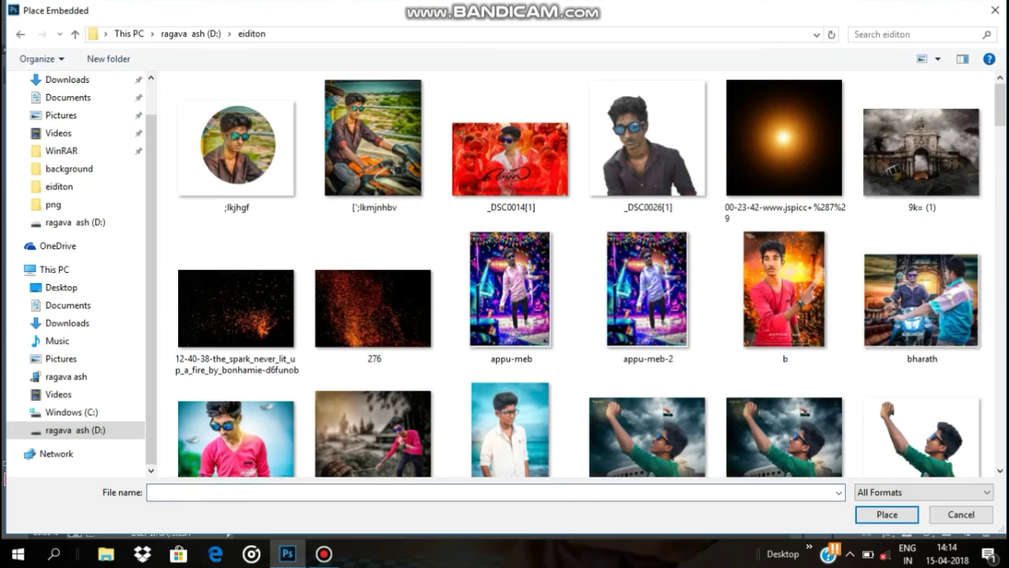
{"action": "scroll", "coordinate": [867, 103], "scroll_direction": "down", "scroll_amount": 5}
{"action": "scroll", "coordinate": [867, 103], "scroll_direction": "down", "scroll_amount": 5}
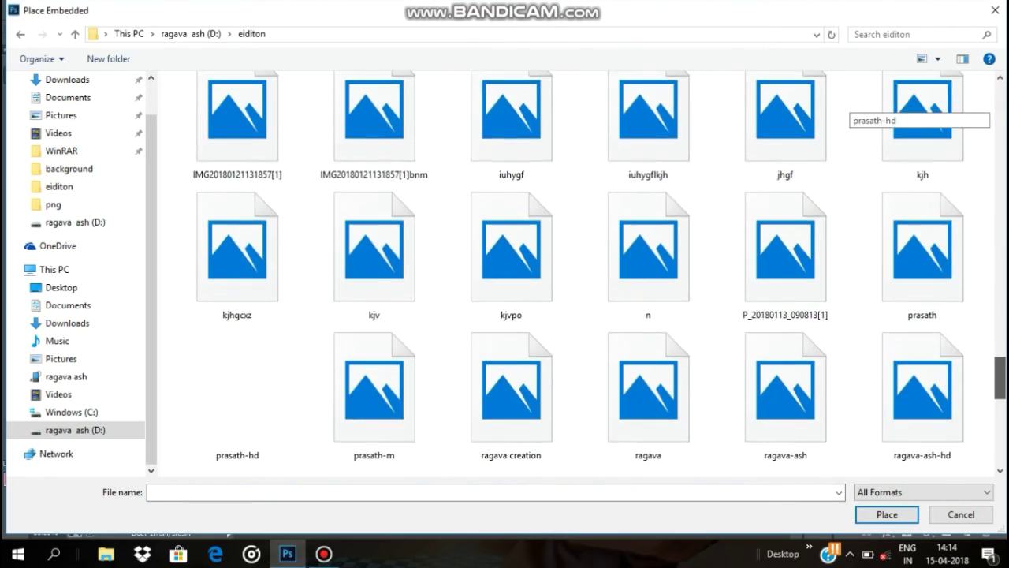
{"action": "scroll", "coordinate": [868, 103], "scroll_direction": "down", "scroll_amount": 5}
{"action": "scroll", "coordinate": [919, 107], "scroll_direction": "down", "scroll_amount": 1}
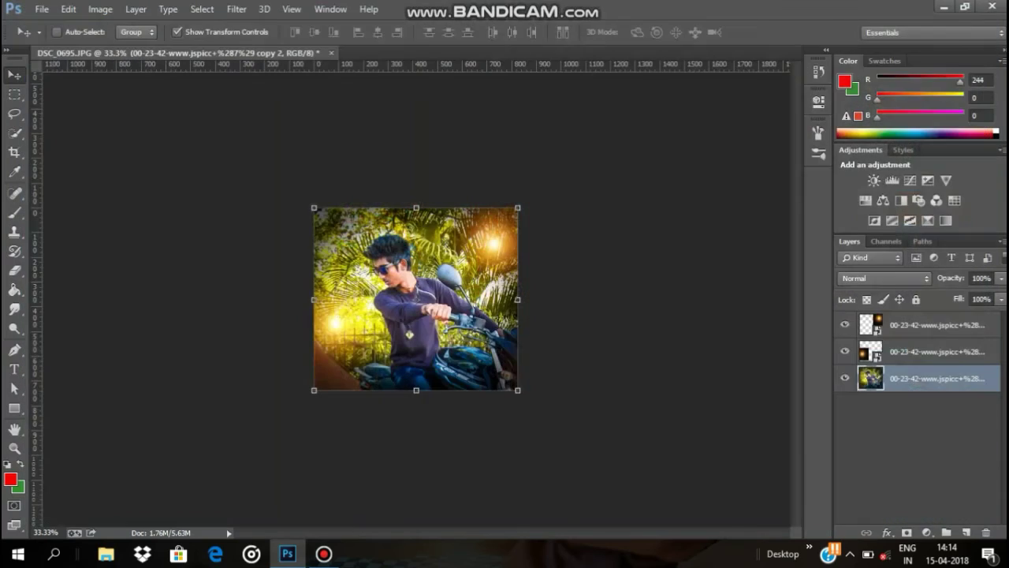
Shrink the VIP text graphic to a small top-left watermark and hide the transform controls.
{"action": "left_click_drag", "start_coordinate": [422, 276], "coordinate": [443, 276]}
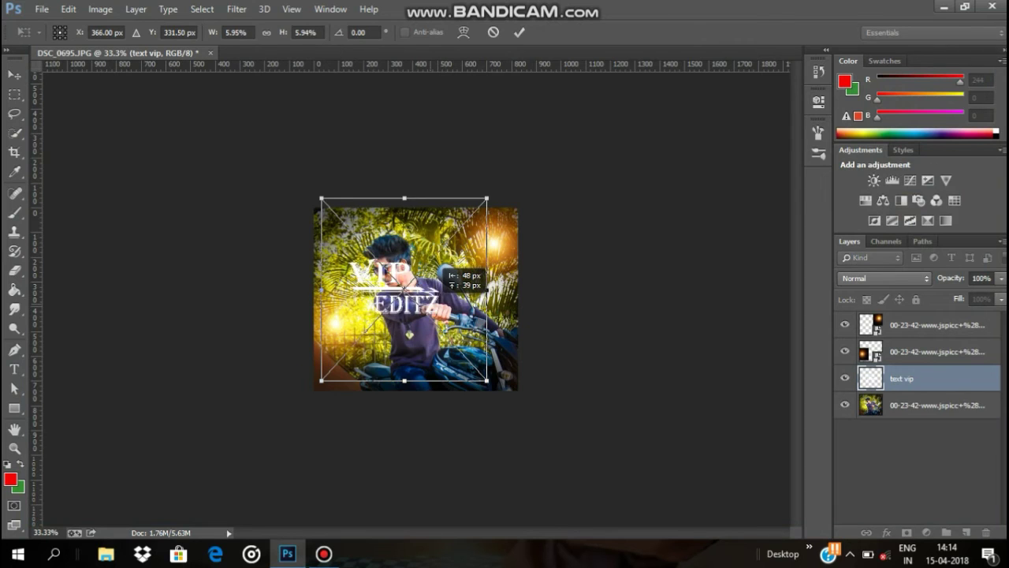
{"action": "mouse_move", "coordinate": [481, 390]}
{"action": "left_mouse_down"}
{"action": "mouse_move", "coordinate": [408, 259]}
{"action": "mouse_move", "coordinate": [355, 243]}
{"action": "left_mouse_up"}
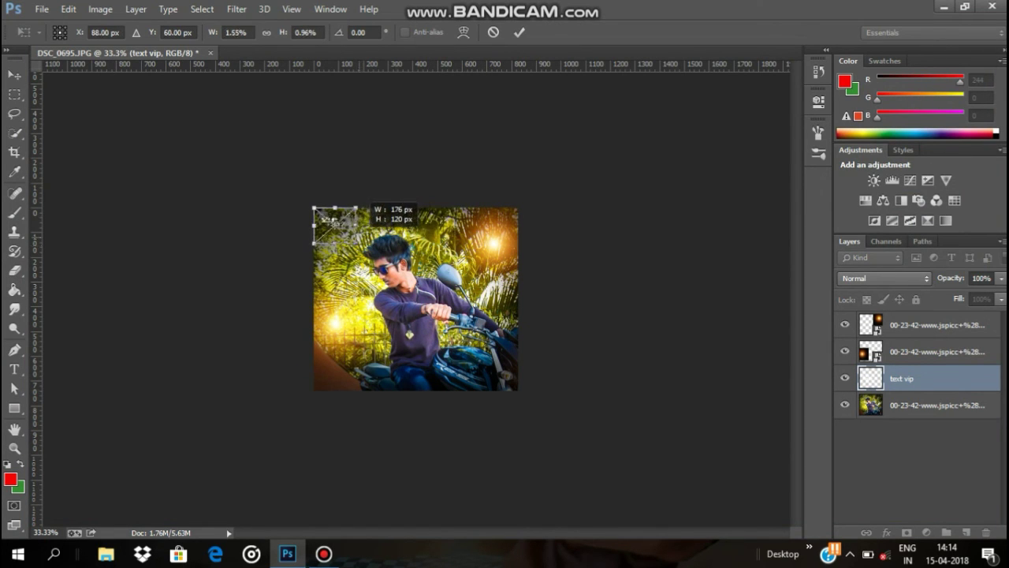
{"action": "left_click", "coordinate": [519, 32]}
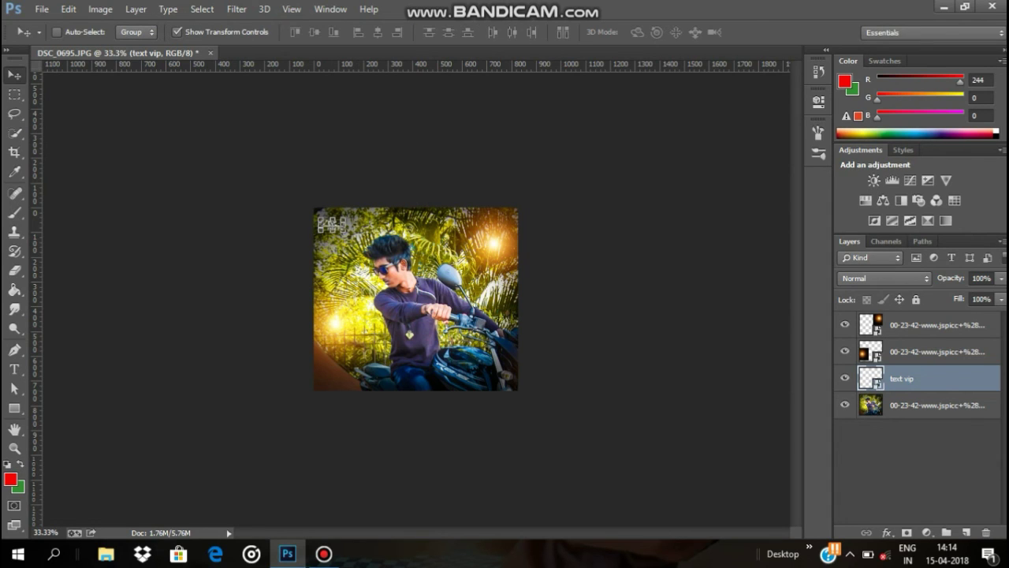
{"action": "left_click", "coordinate": [177, 32]}
{"action": "left_click", "coordinate": [324, 554]}
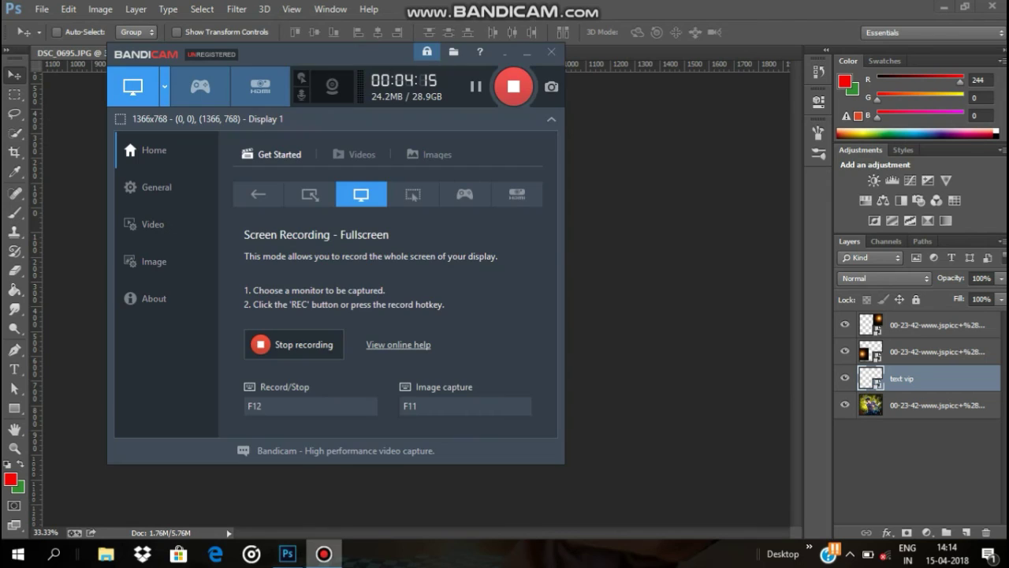